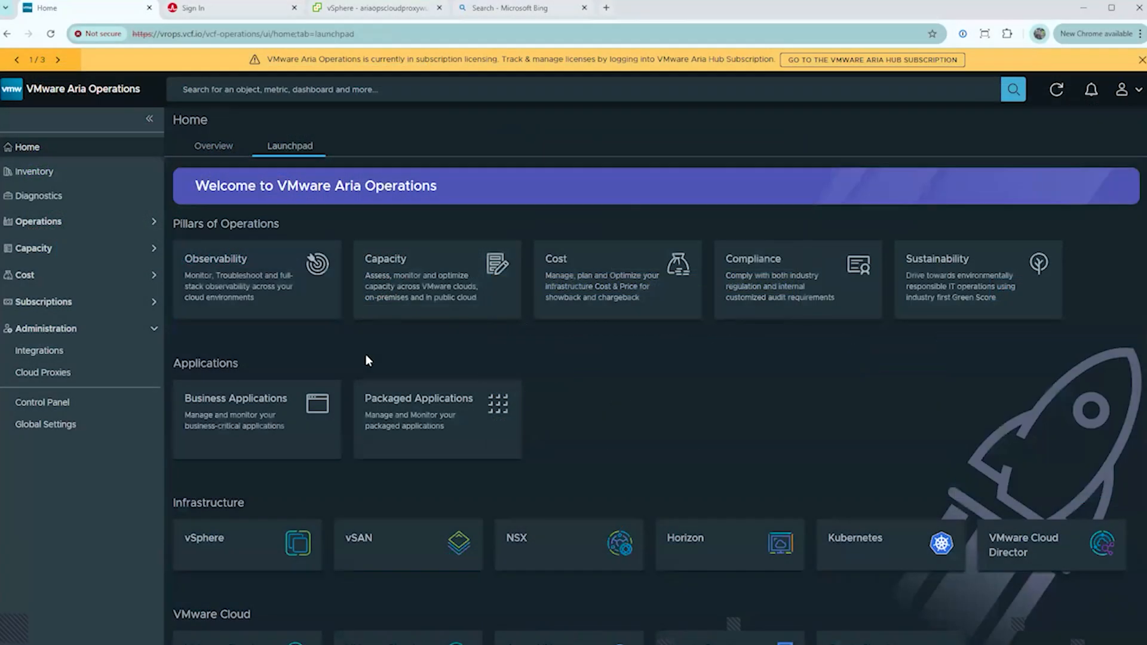
Open the Cloud Proxies administration page and start adding a new cloud proxy
scroll(610, 341, down, 3)
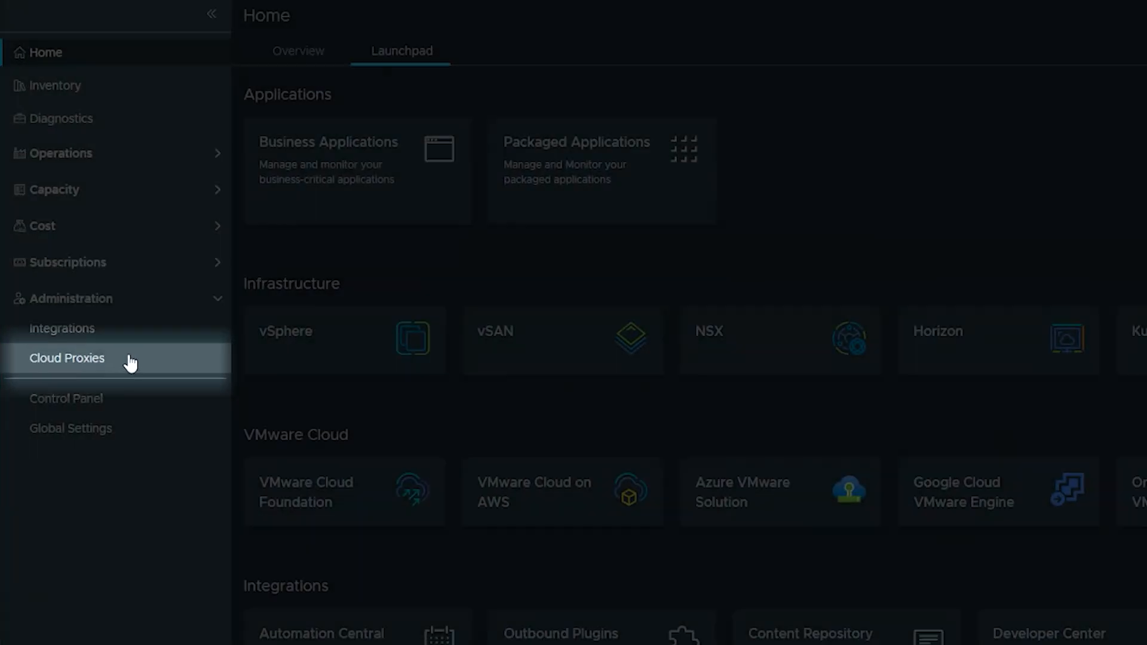
click(121, 359)
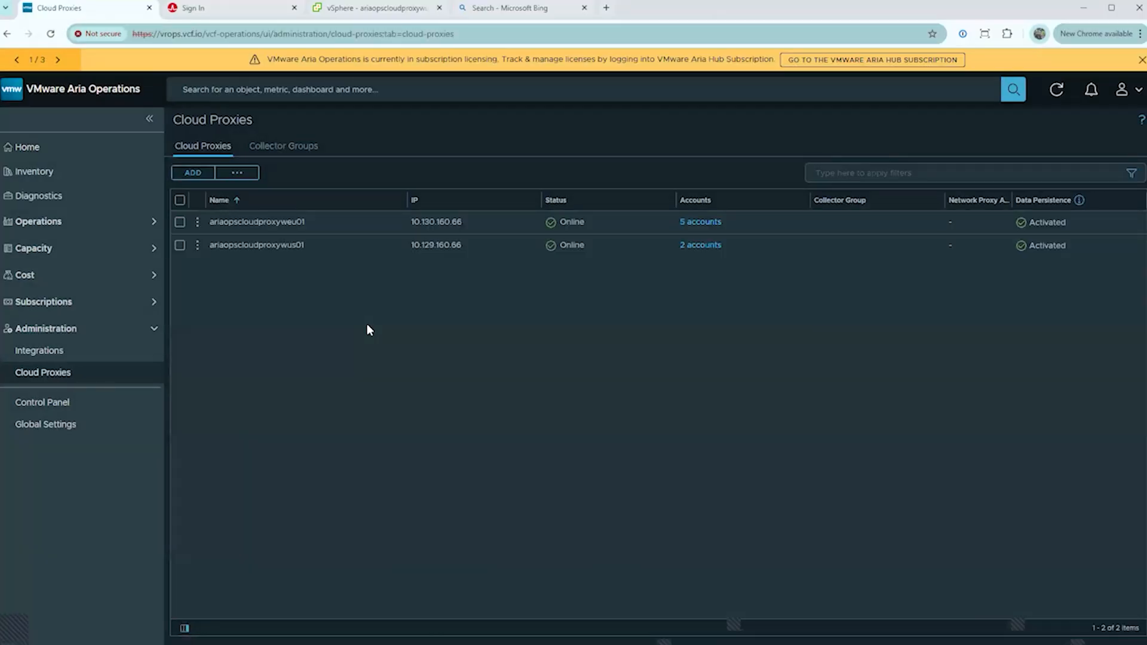
click(193, 173)
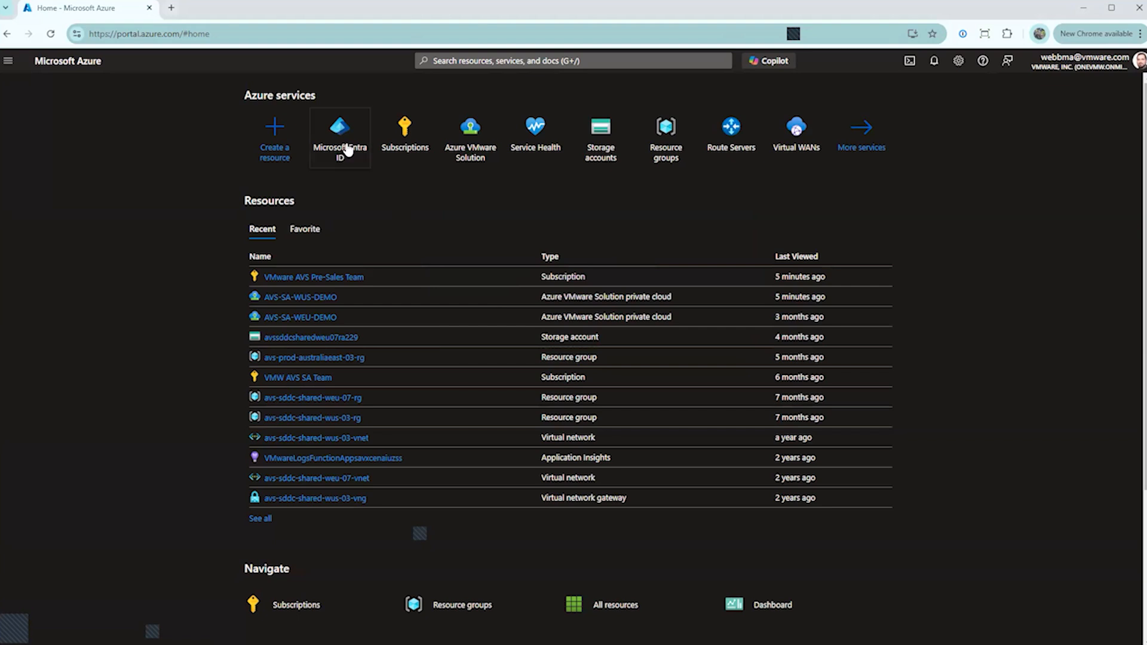
In the Azure portal, search for "entra", open Microsoft Entra ID and copy the tenant ID
mouse_move(347, 151)
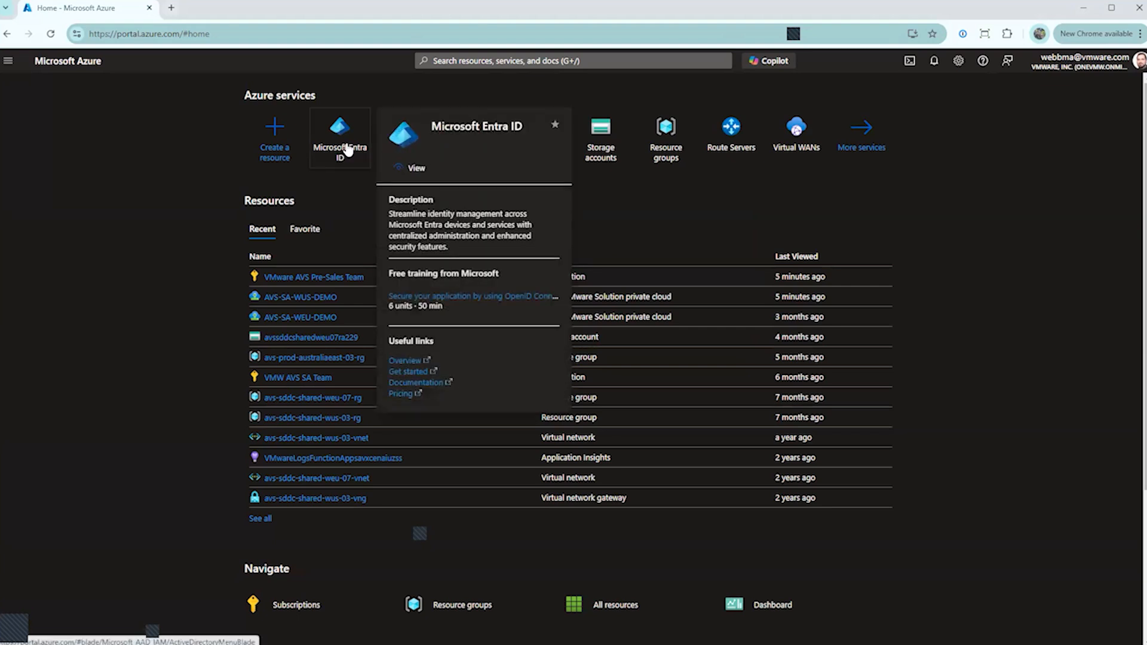
click(514, 55)
text(entra)
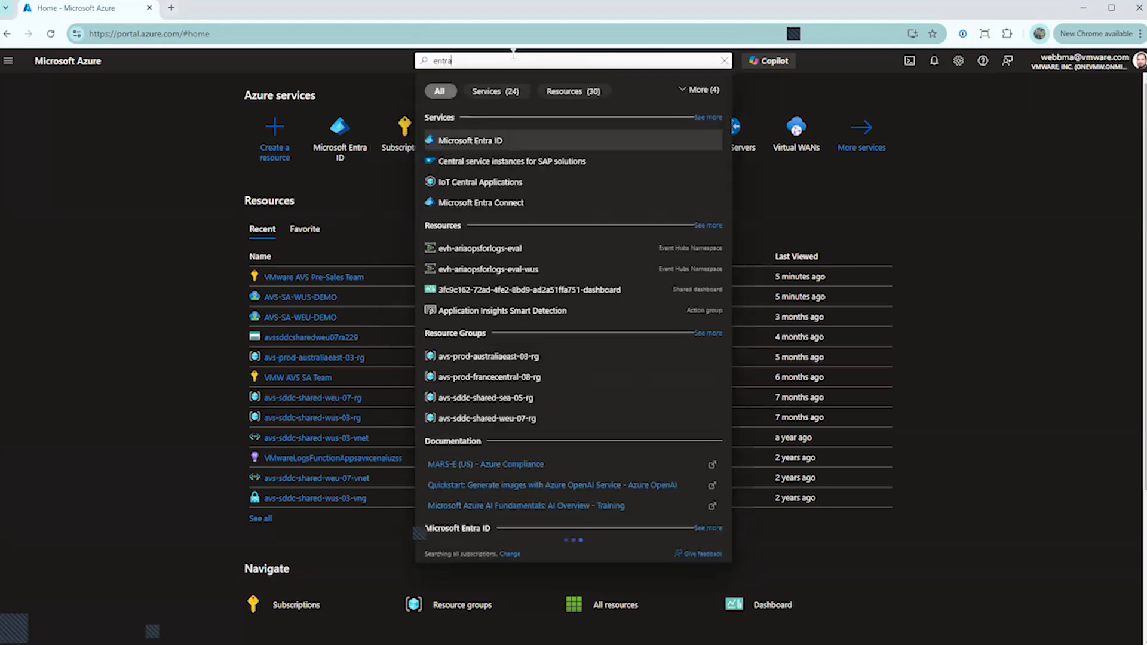
click(502, 142)
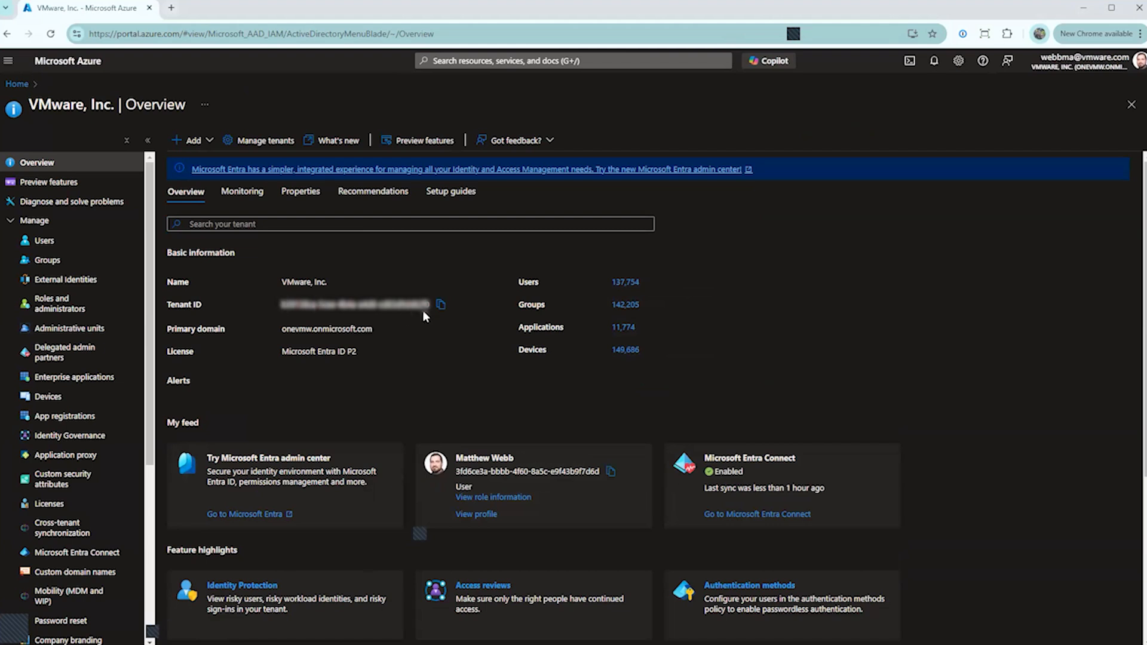
click(441, 304)
Open the VMware AVS Pre-Sales Team subscription from the Azure subscriptions list and copy its subscription ID
click(17, 84)
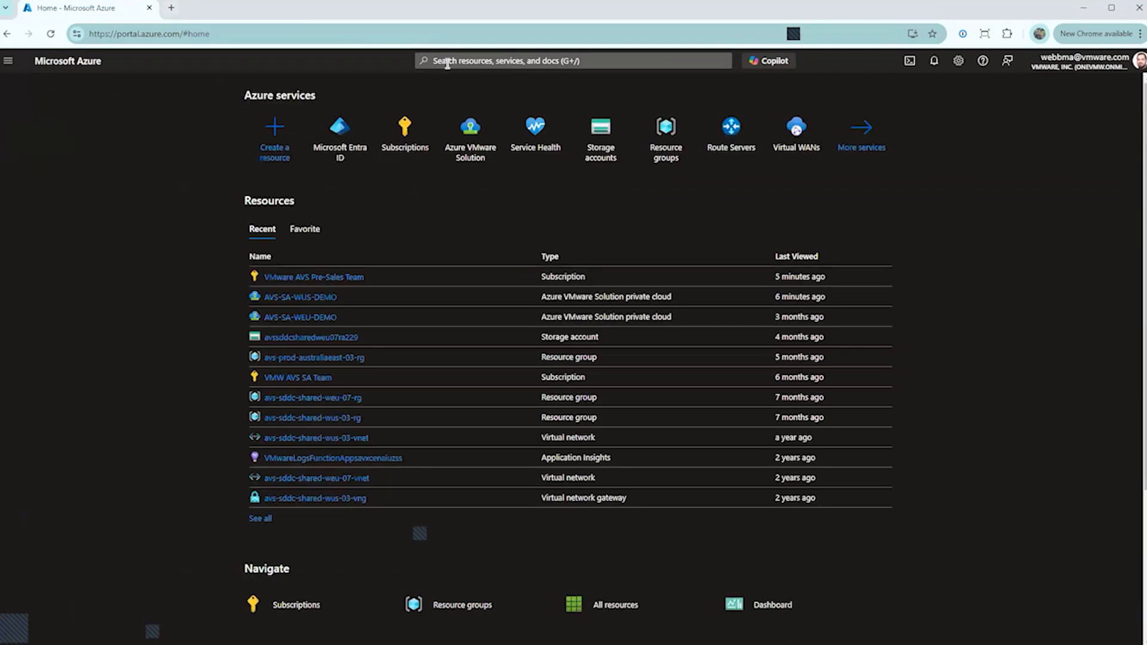
mouse_move(406, 141)
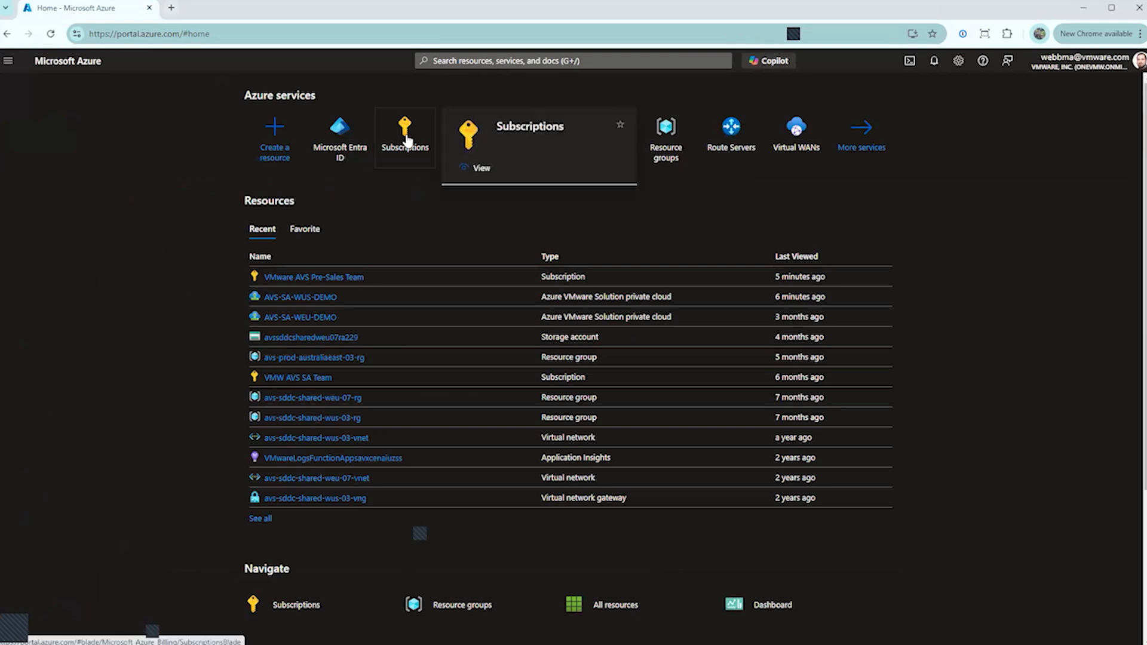
click(484, 170)
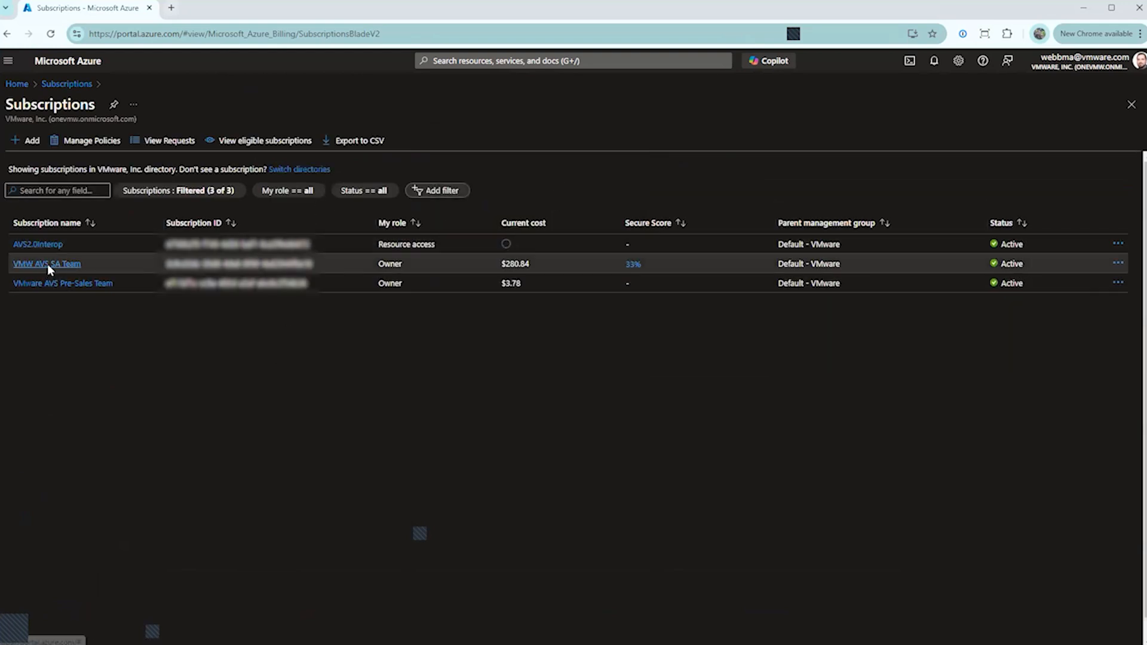
click(49, 285)
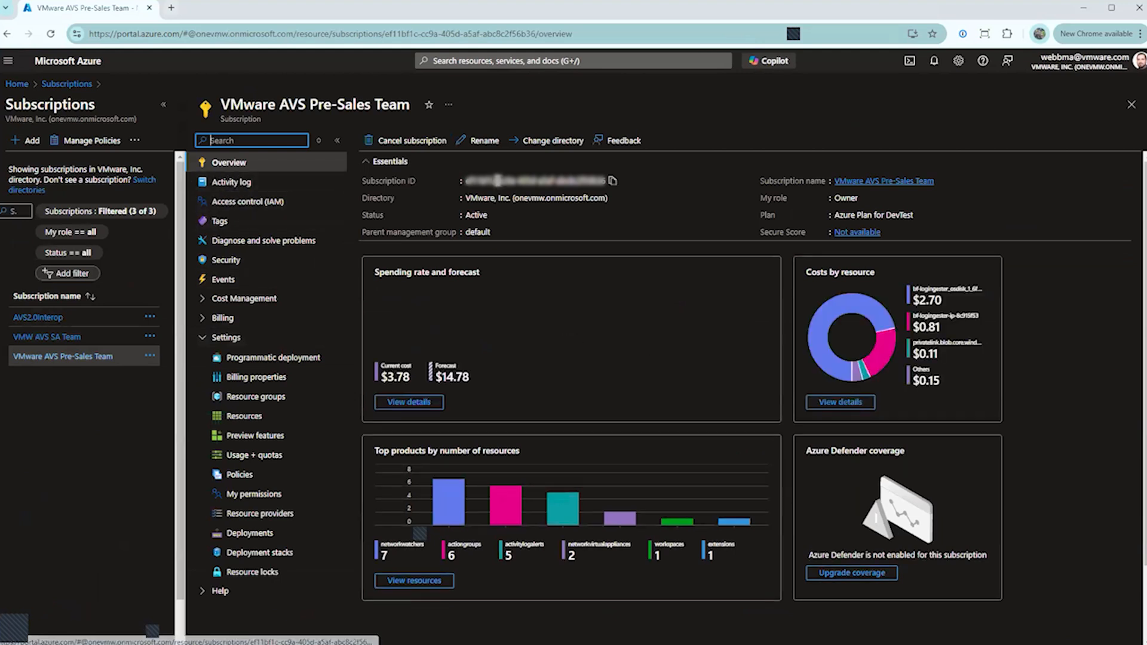
click(612, 181)
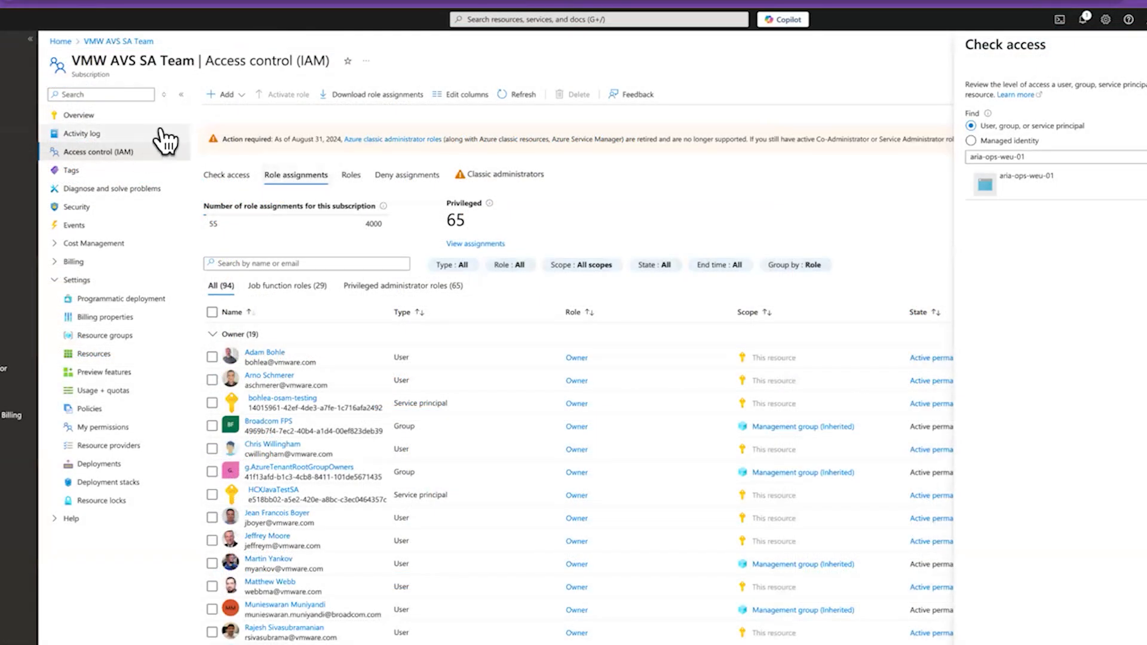
Start a custom role in the VMW AVS SA Team subscription's access control and name it aria_ops_service_role2
click(239, 99)
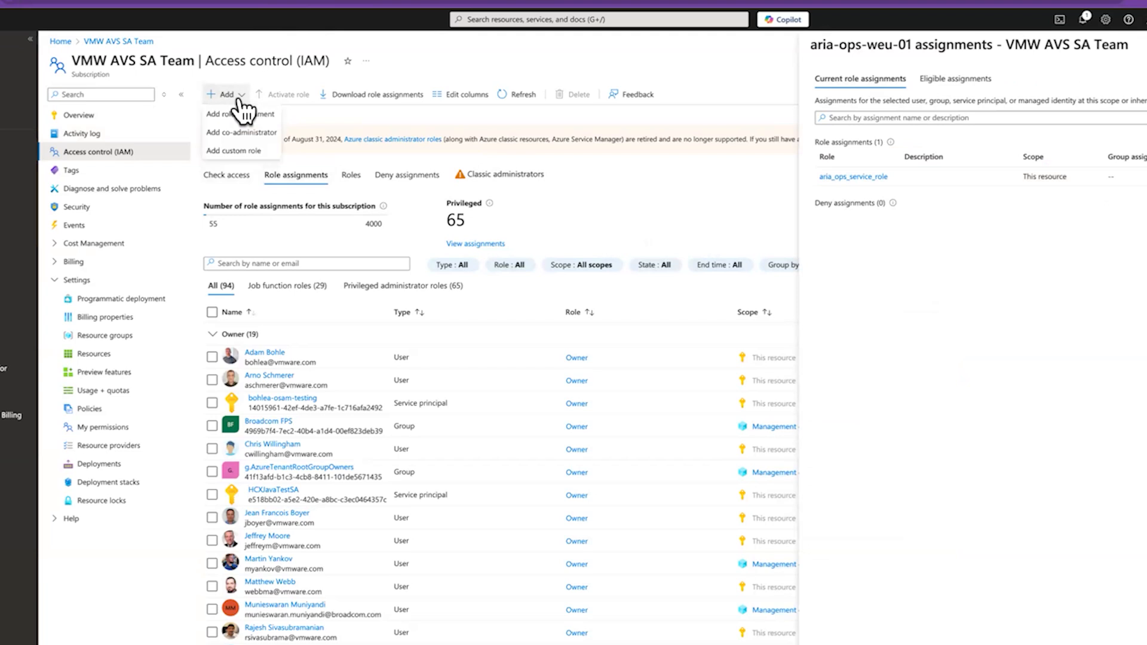
click(234, 151)
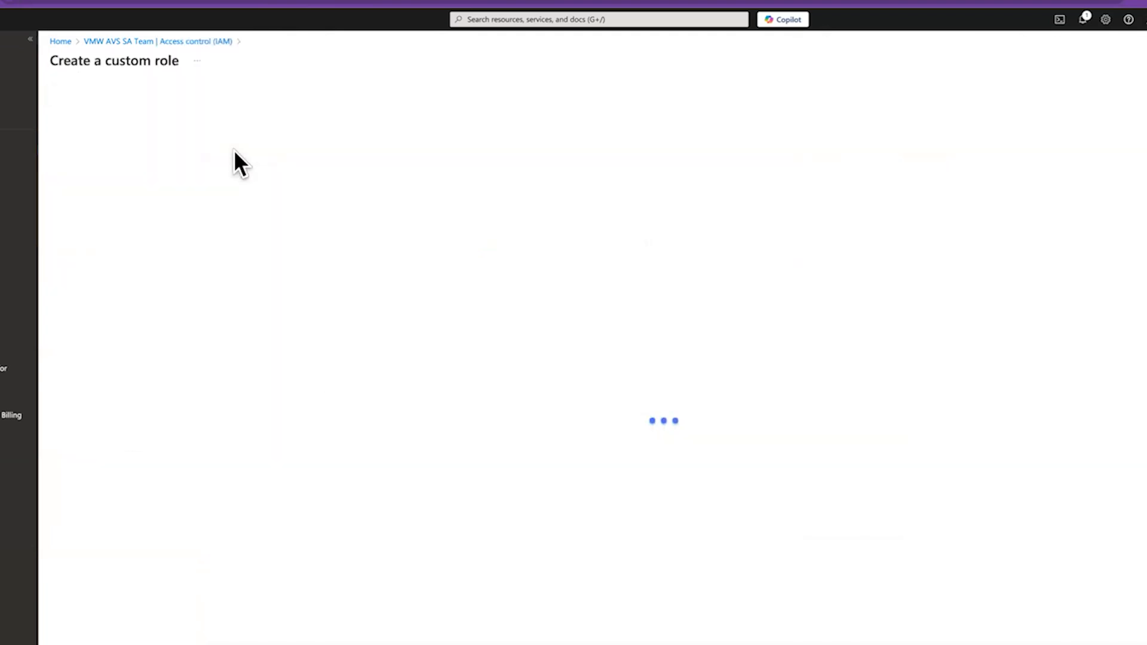
click(235, 157)
text(aria)
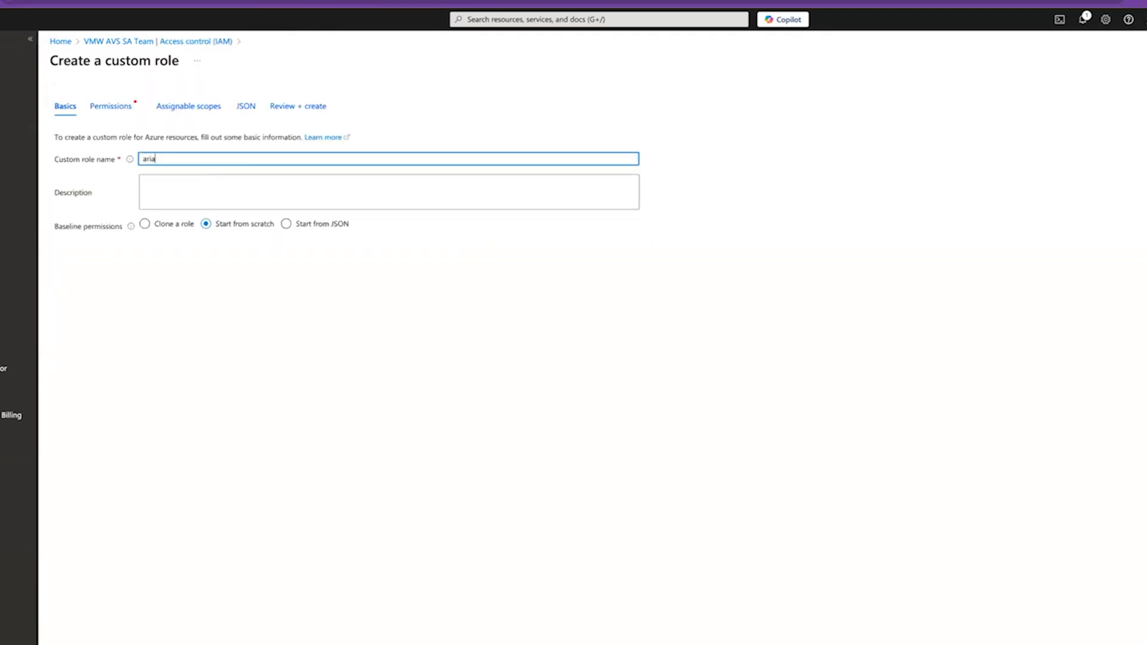
text(_ops__s)
key(BackSpace)
key(BackSpace)
text(service_role2)
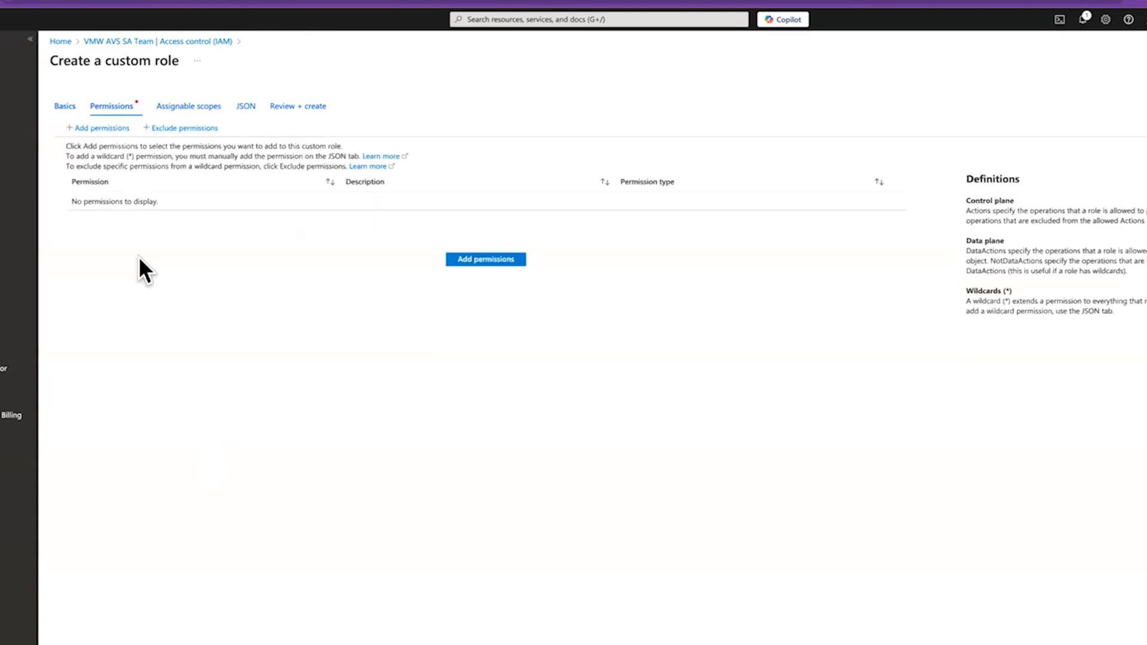
Search for Microsoft.AVS permissions and add its read permissions to the custom role
click(99, 129)
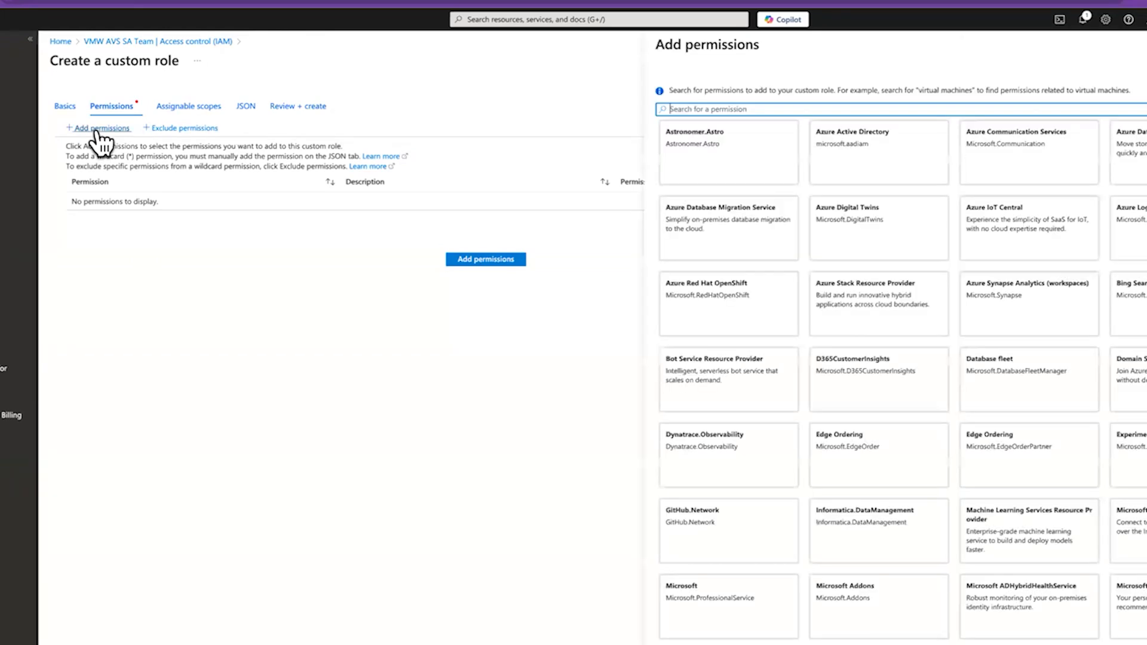
text(Microsoft.AVS)
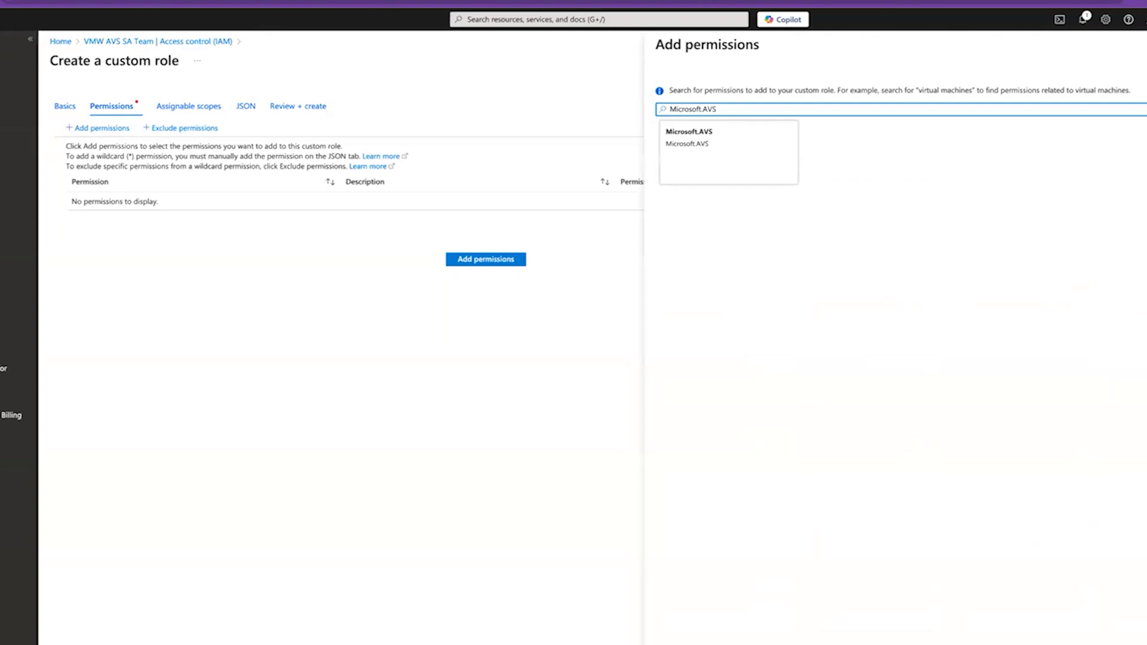
click(713, 159)
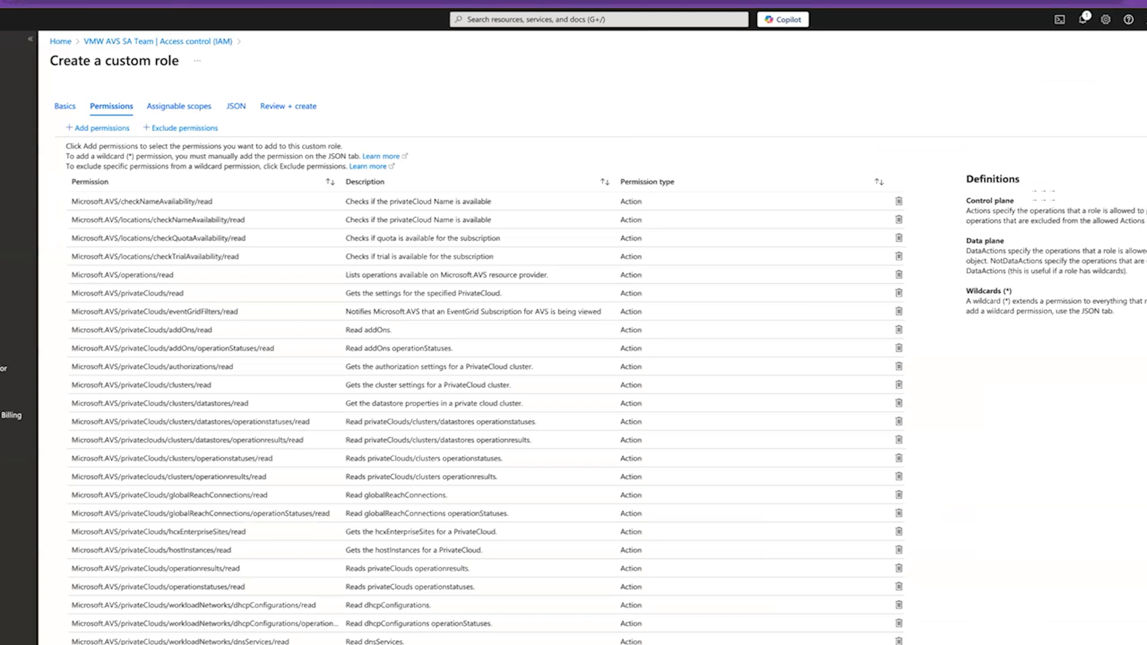
Search for Microsoft.vmware permissions and select the microsoft.connectedvmwarevsphere read permissions, including datastores, hosts and operationstatuses
click(101, 128)
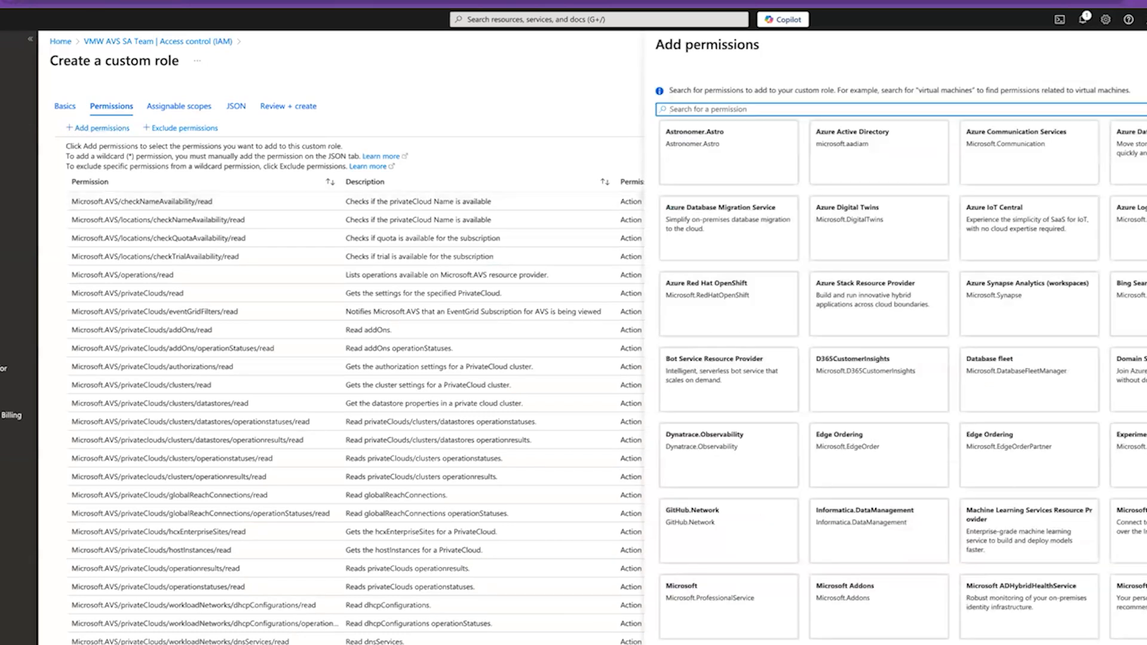
text(Micro)
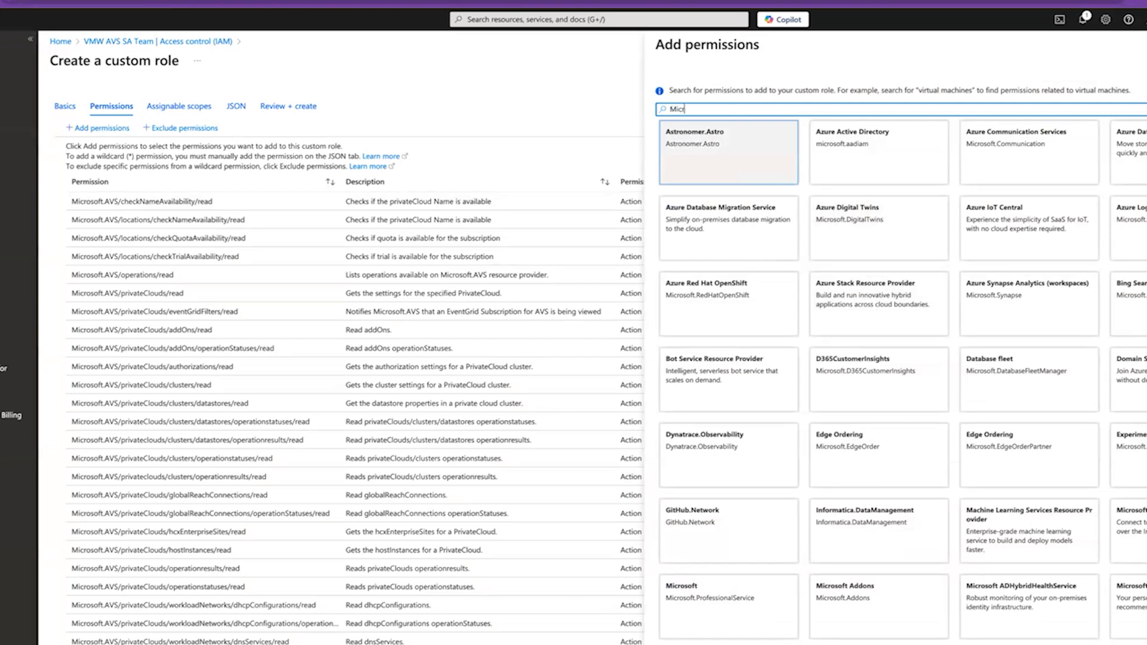
text(soft.v)
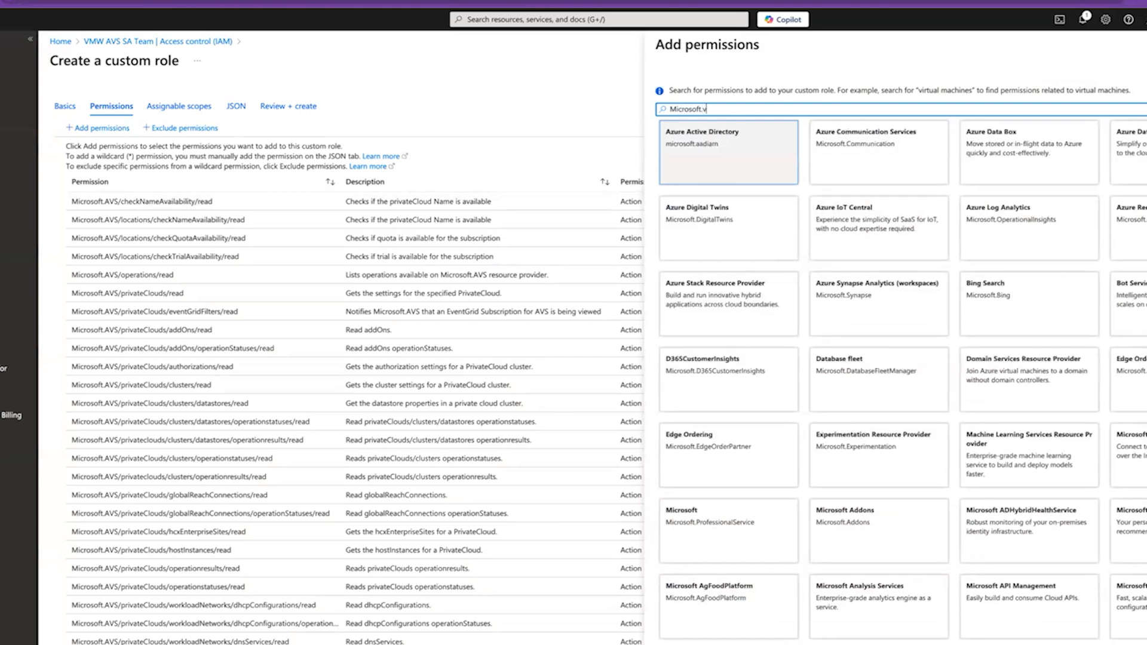
text(mware)
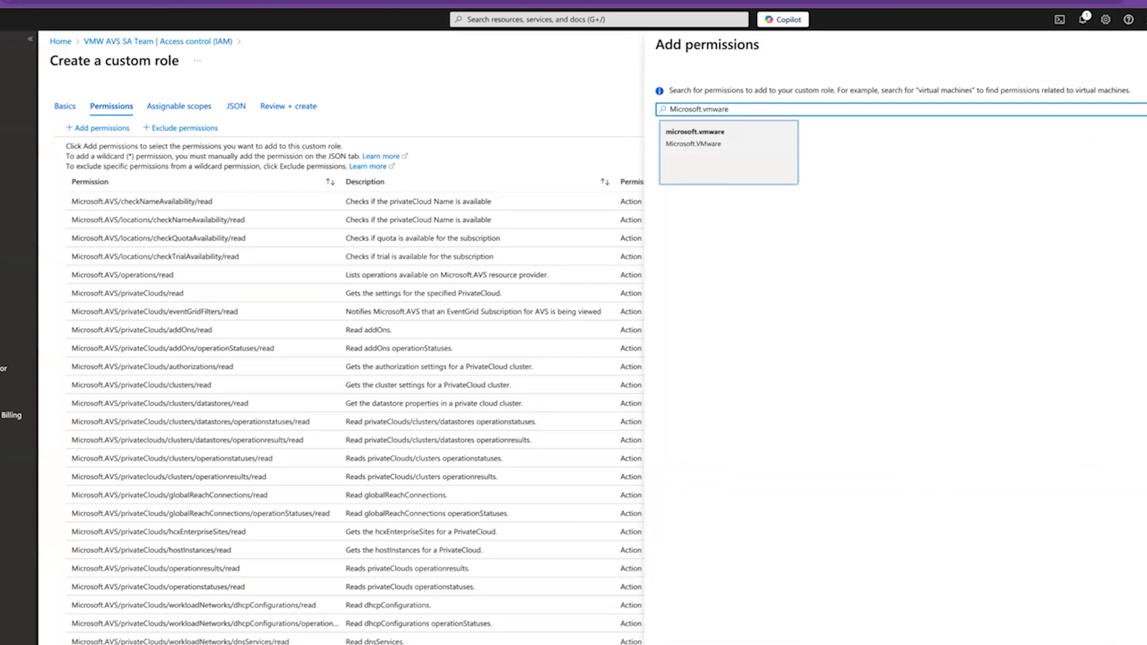
click(757, 174)
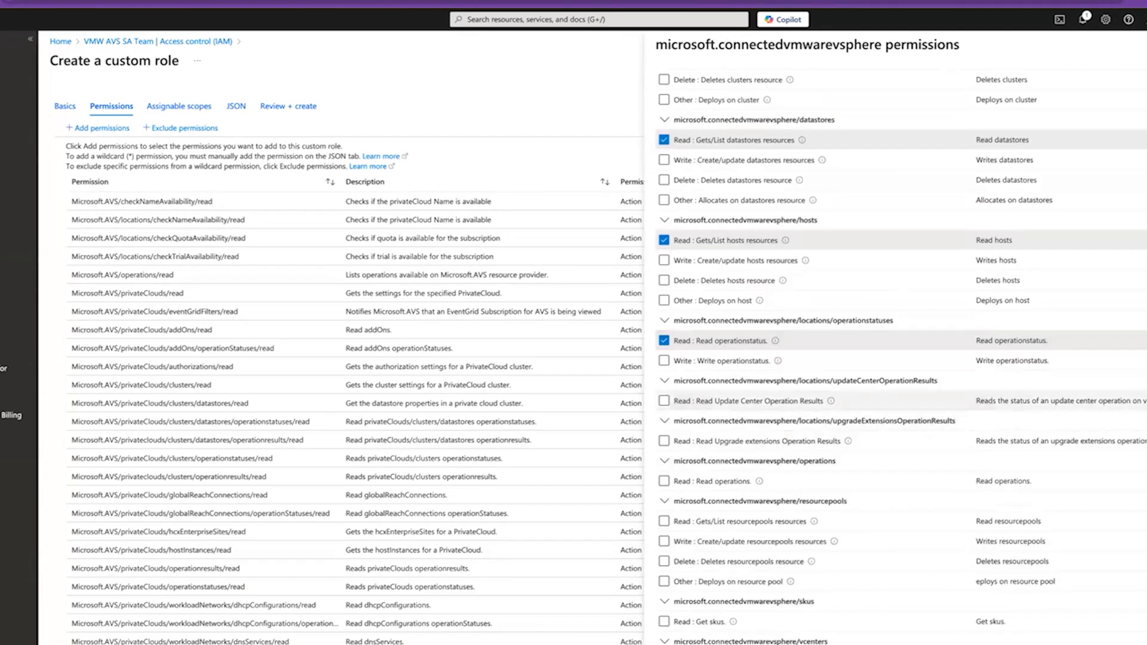
scroll(896, 358, down, 15)
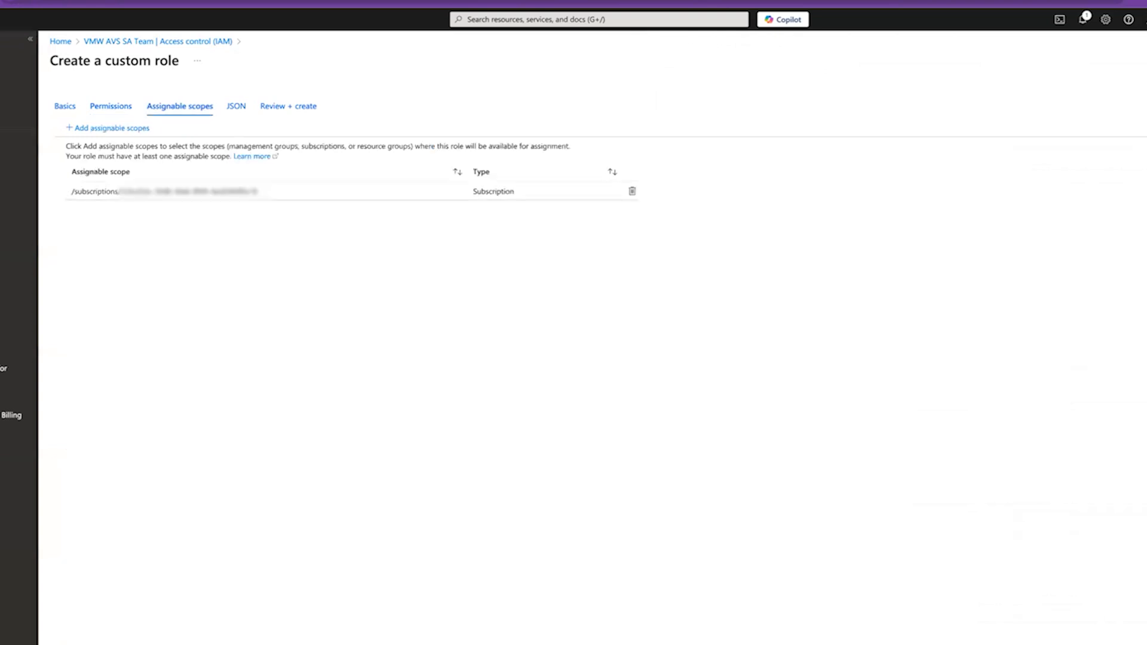
Set the assignable scope type to Subscription and finish creating the custom role
click(111, 129)
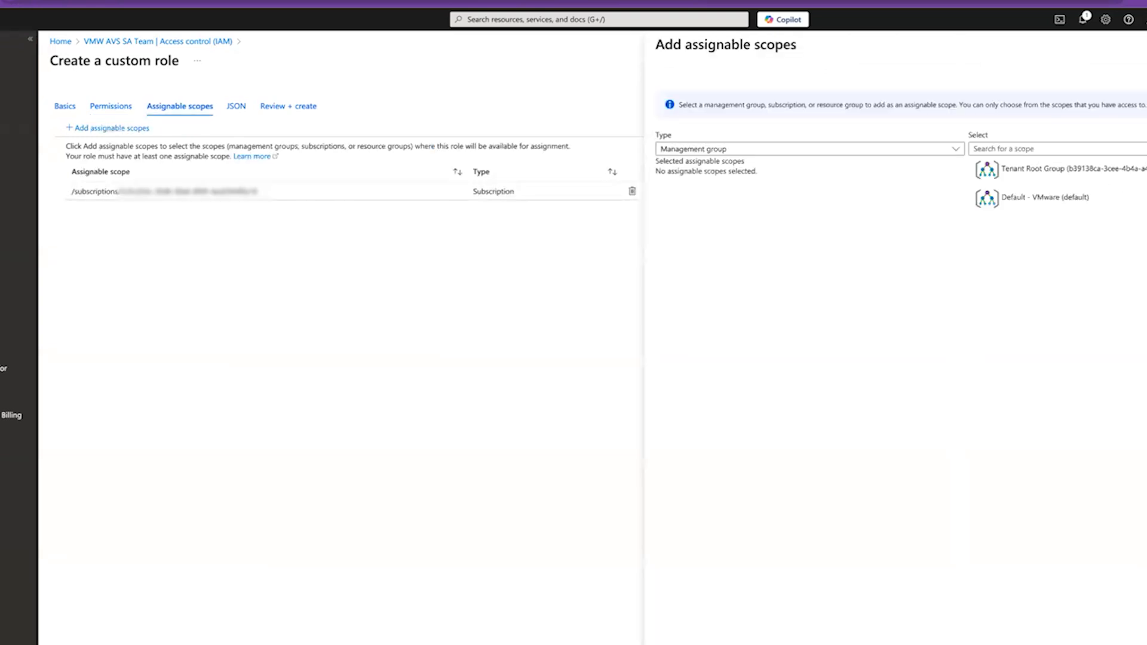
click(955, 148)
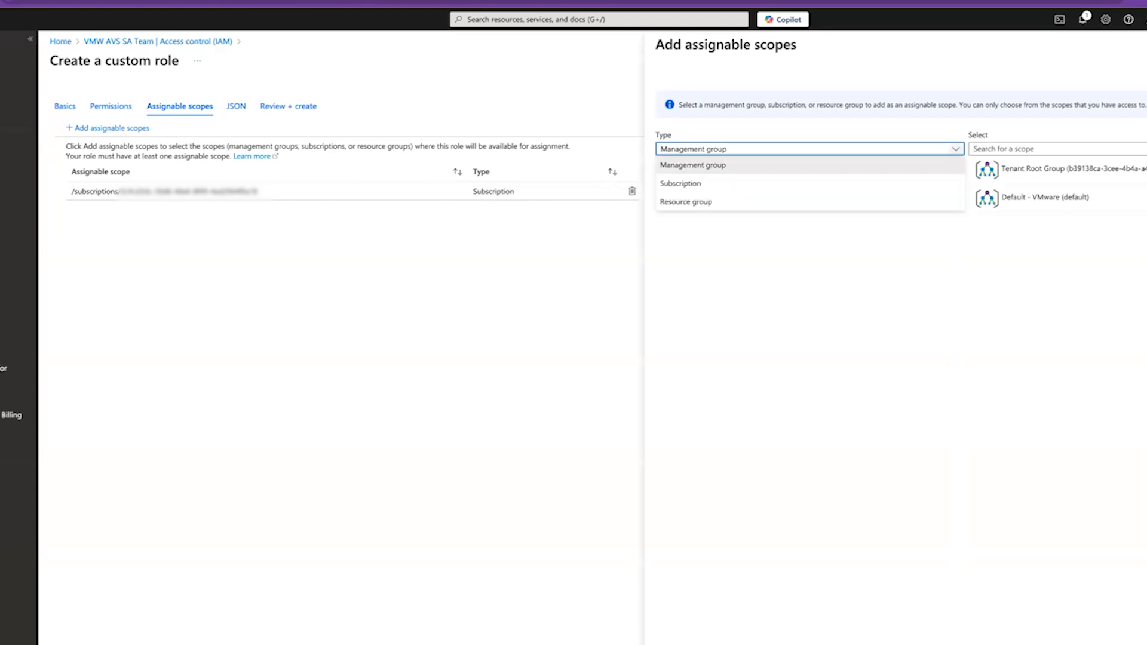
click(680, 183)
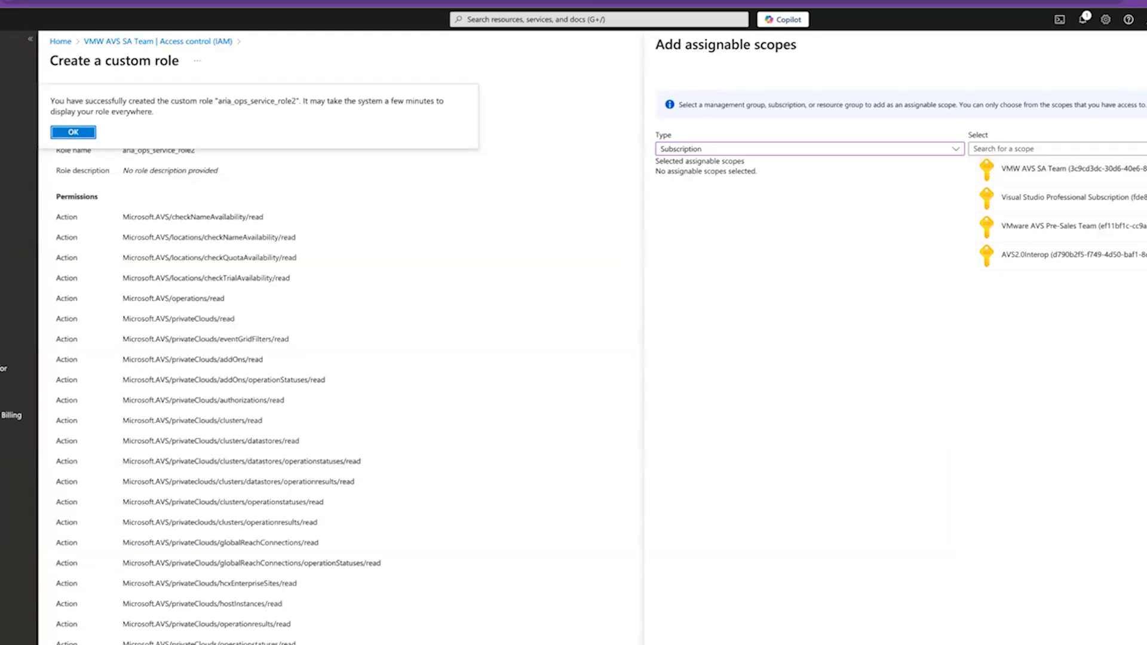
click(73, 132)
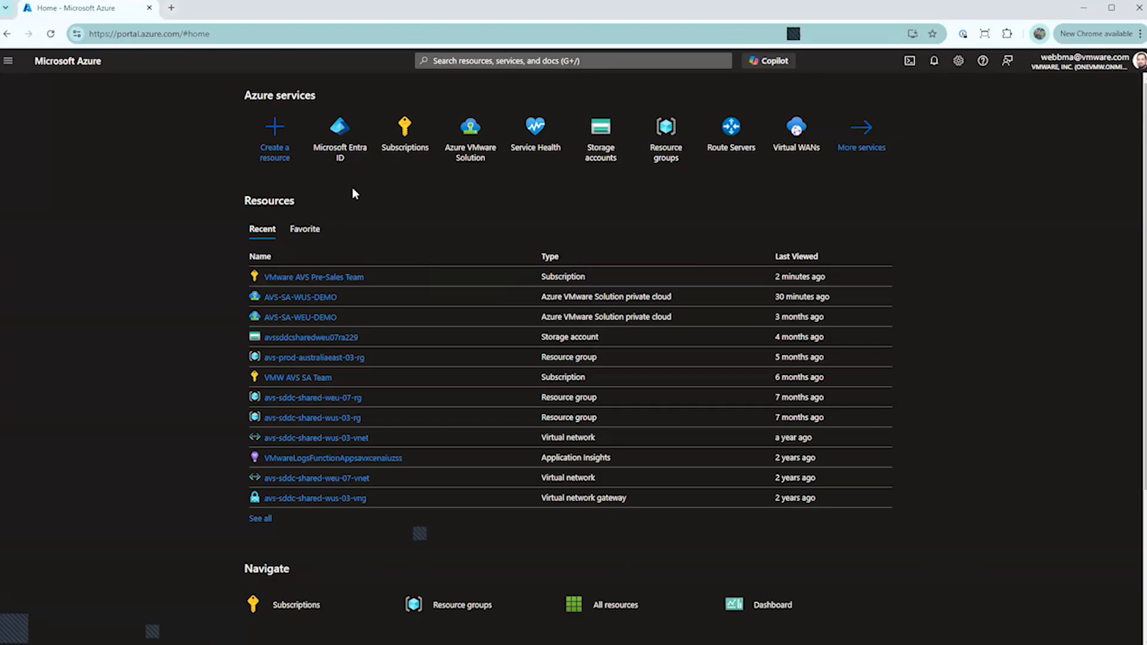
Register a new single-tenant application named Aria-Operations in Microsoft Entra ID's app registrations
click(343, 146)
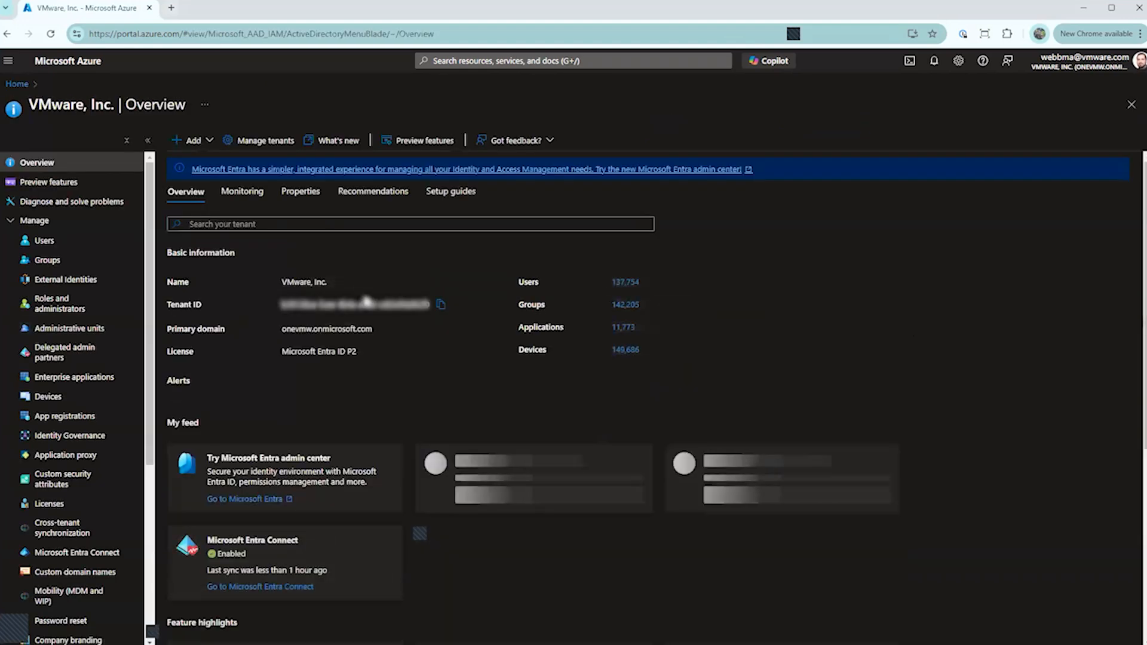
click(73, 415)
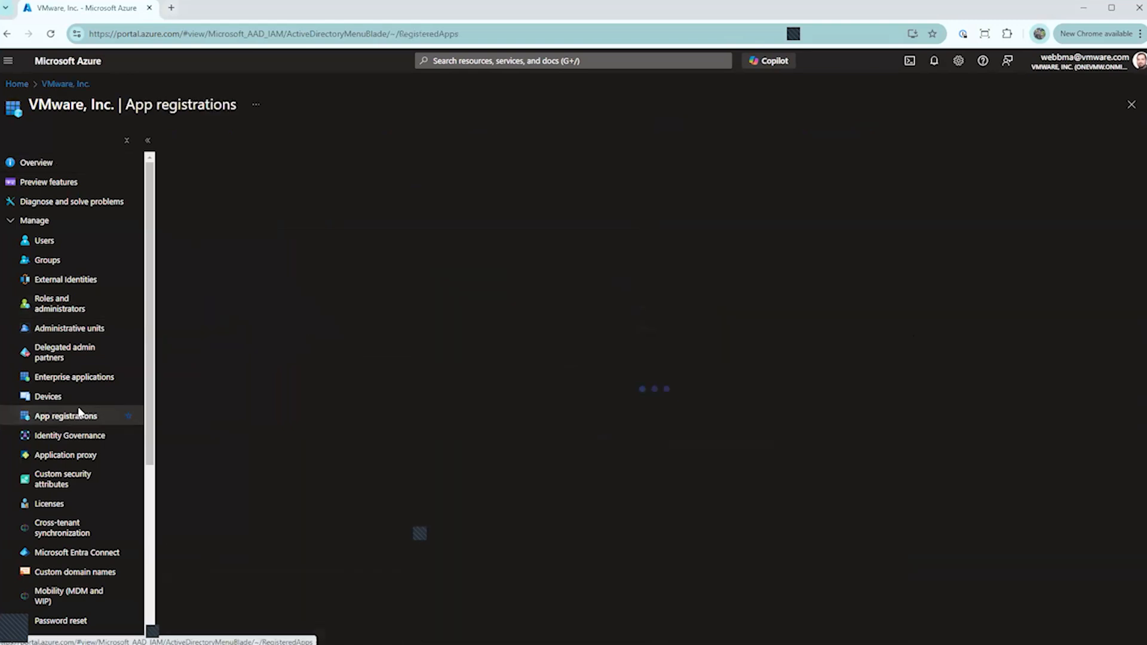
click(213, 144)
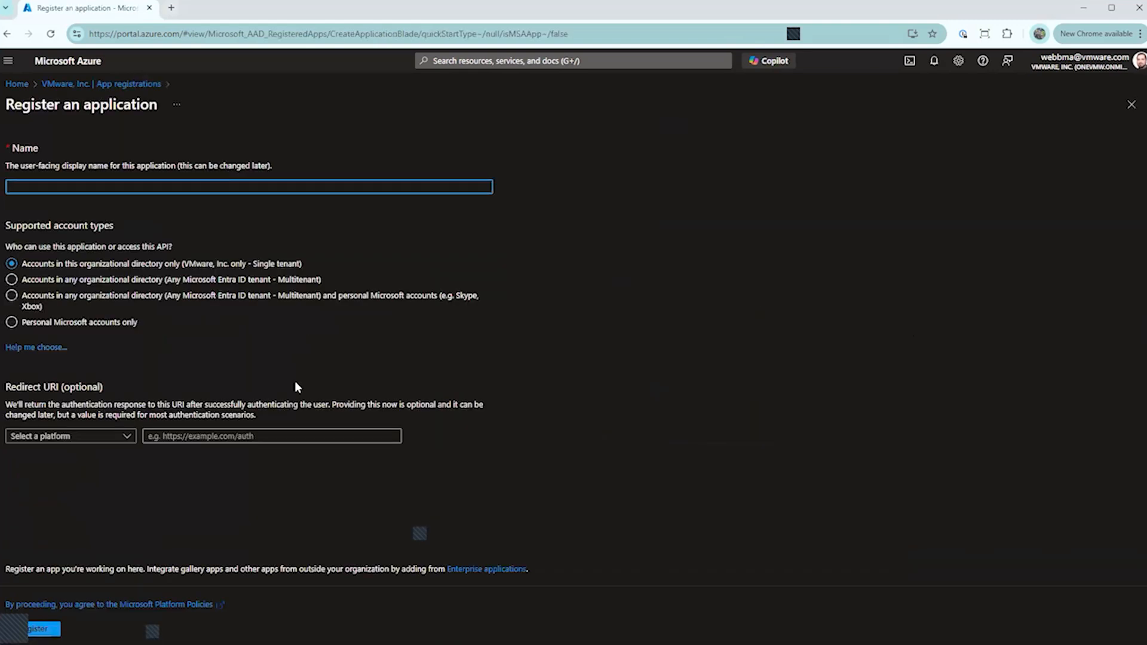
text(Aria-Operations)
click(53, 630)
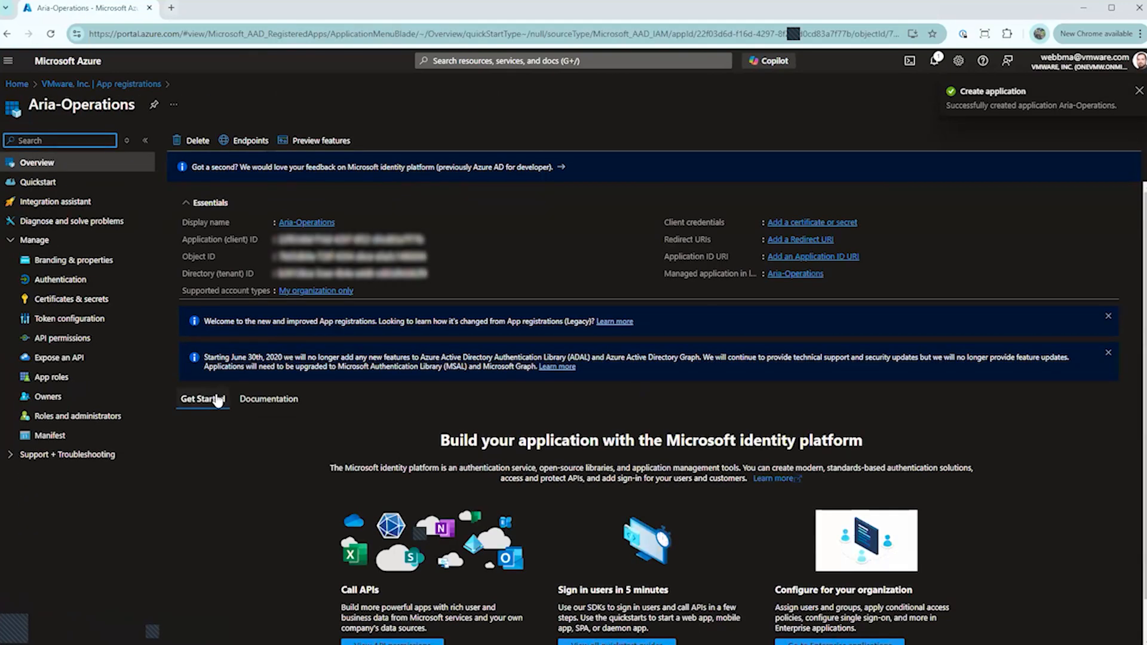
Create a client secret described as Aria-Account-Client-Secret with a 730-day (24-month) expiry for the Aria-Operations application, and copy its value
click(83, 301)
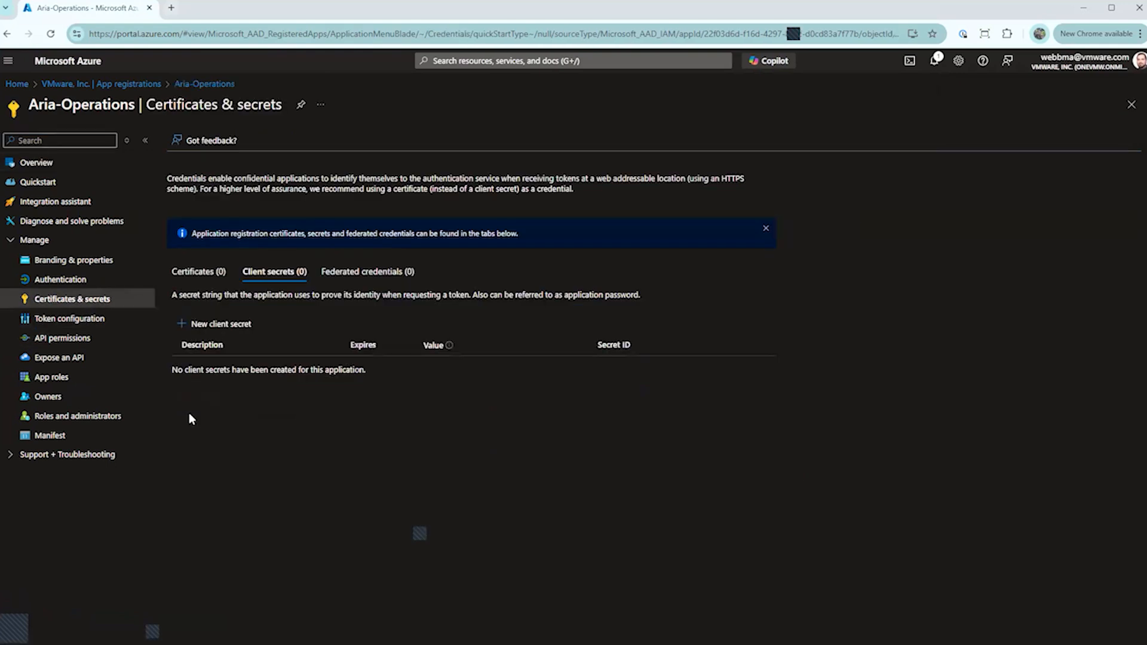
click(220, 326)
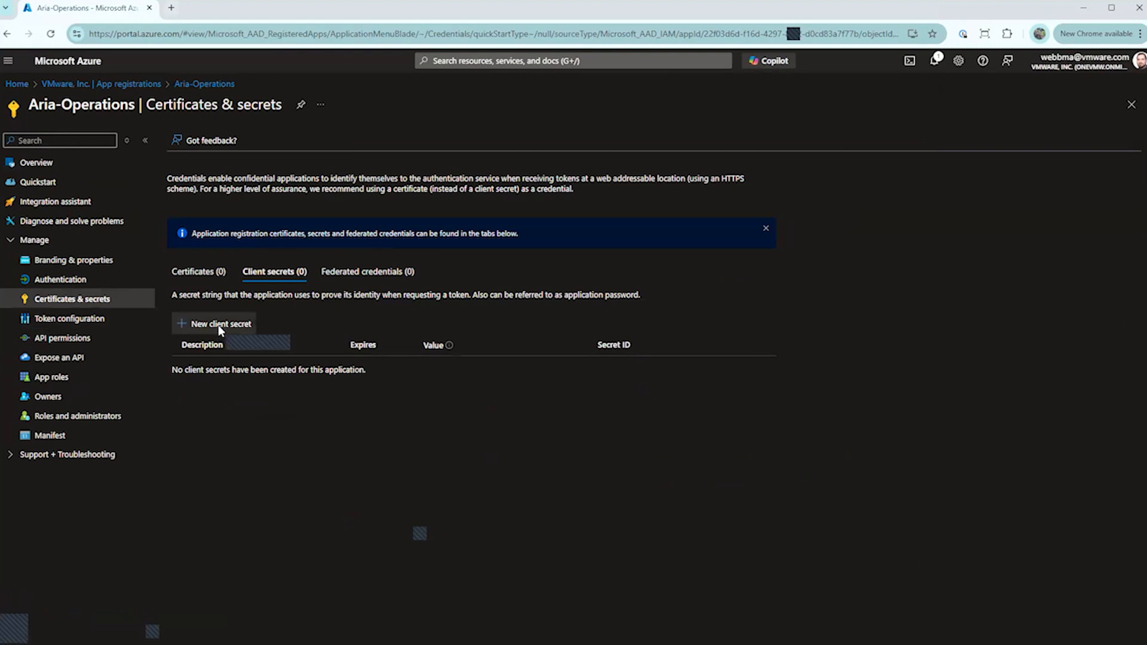
text(Aria-Account-Client)
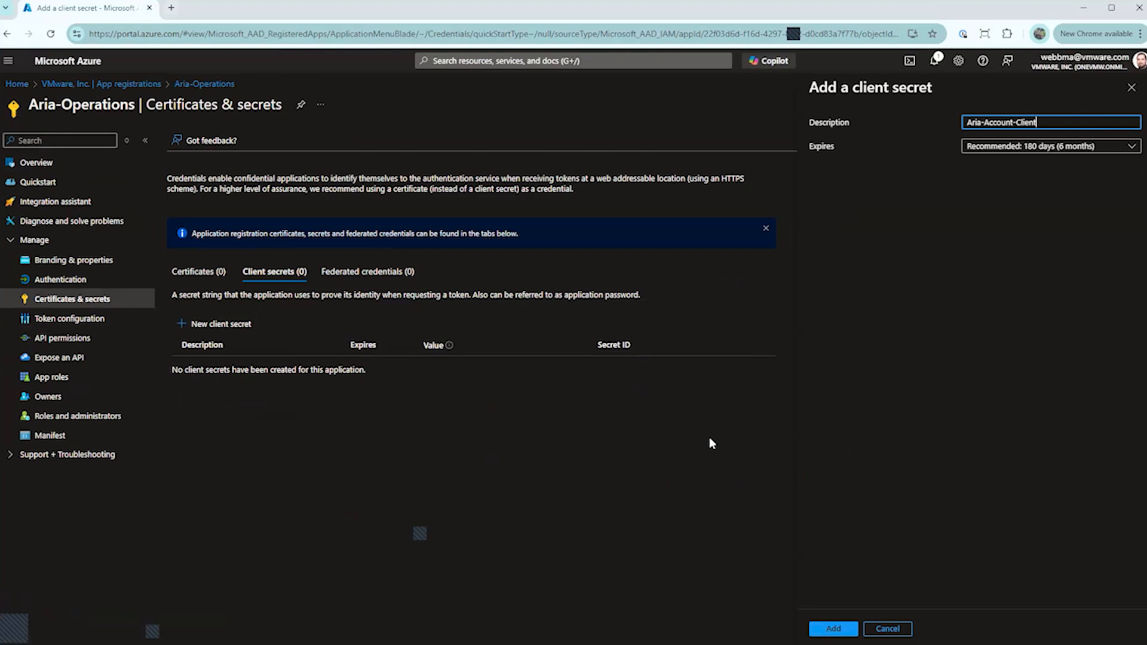
text(-Secret)
click(1062, 155)
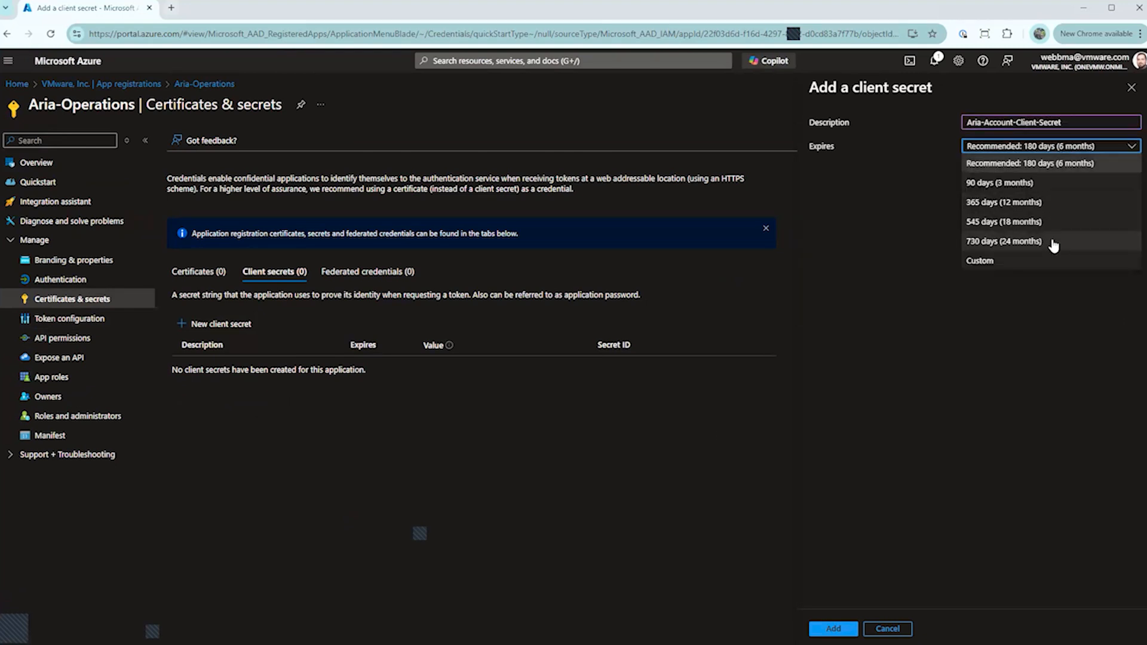
click(1053, 242)
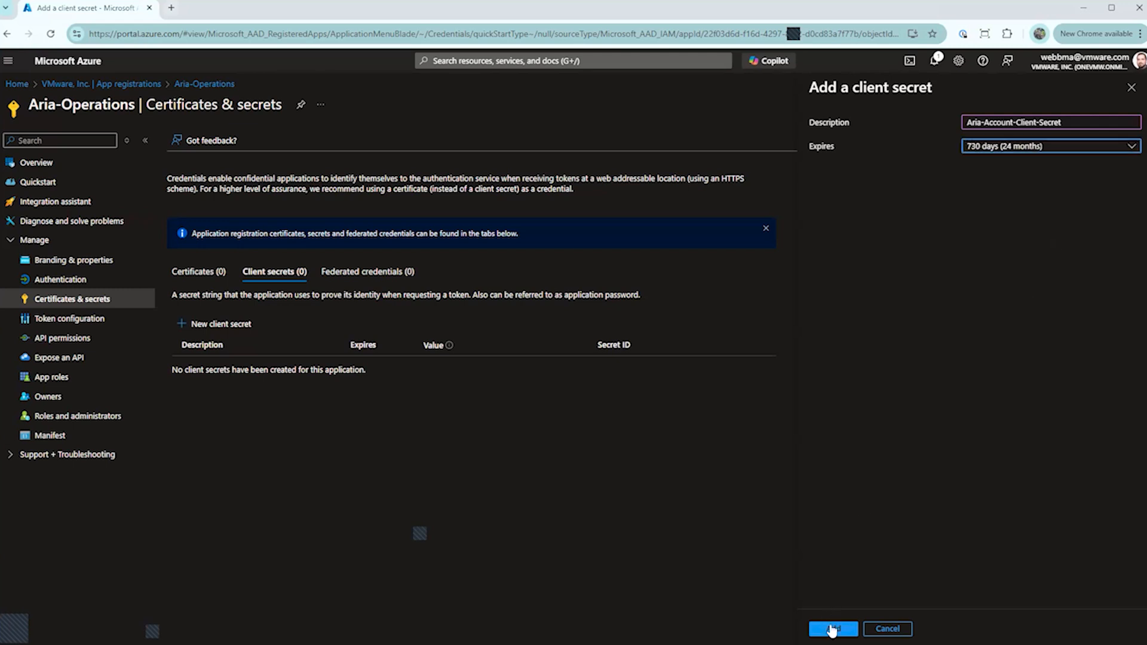
click(833, 629)
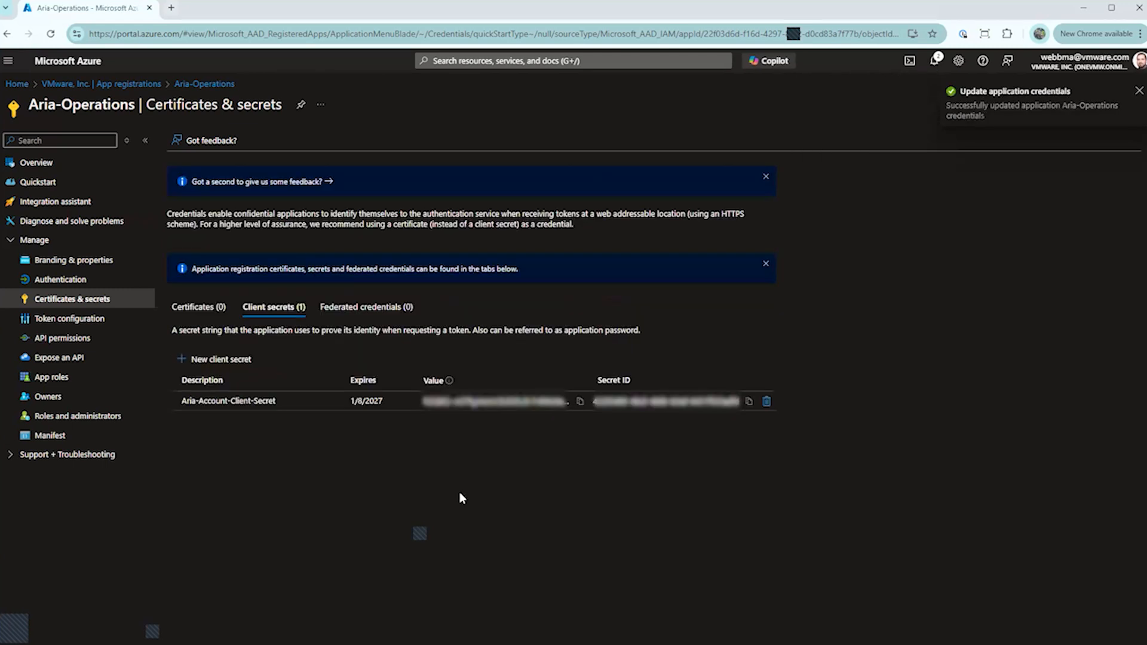
click(581, 402)
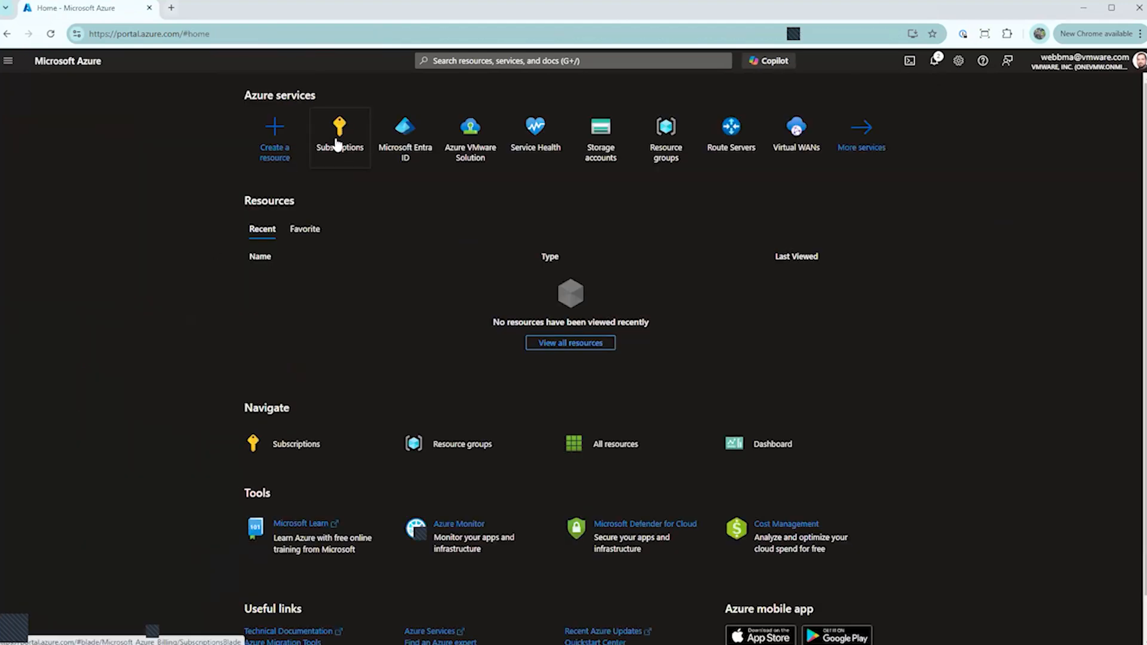
Start a role assignment in the access control of the VMware AVS Pre-Sales Team subscription, using the custom role aria-ops-demo-role
mouse_move(336, 142)
click(338, 133)
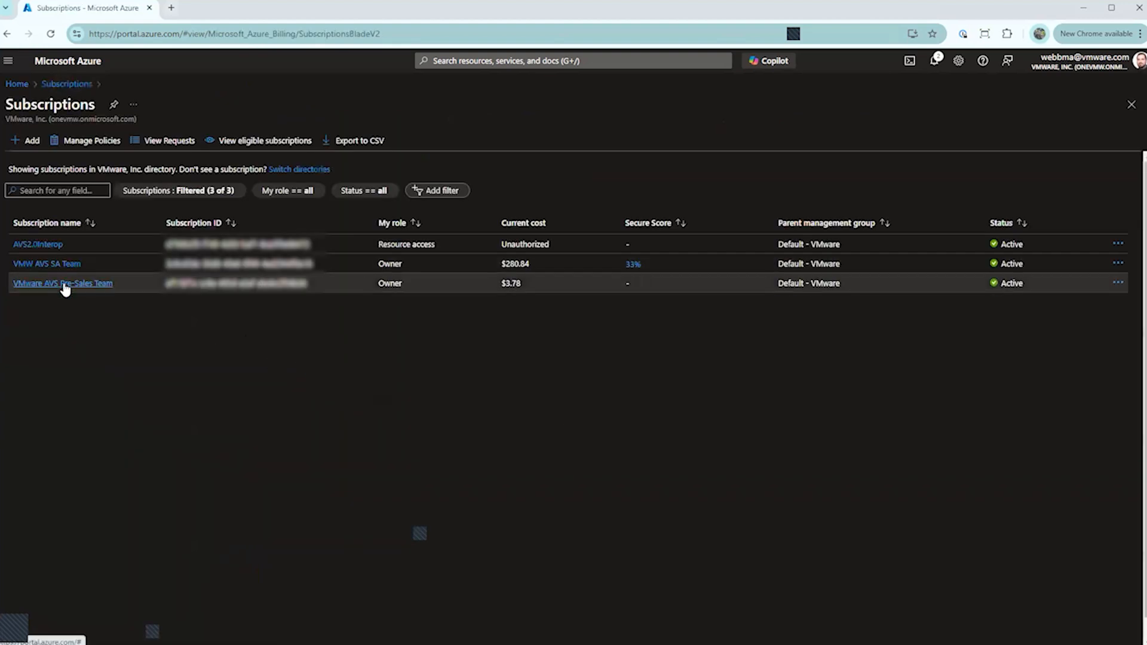
click(64, 285)
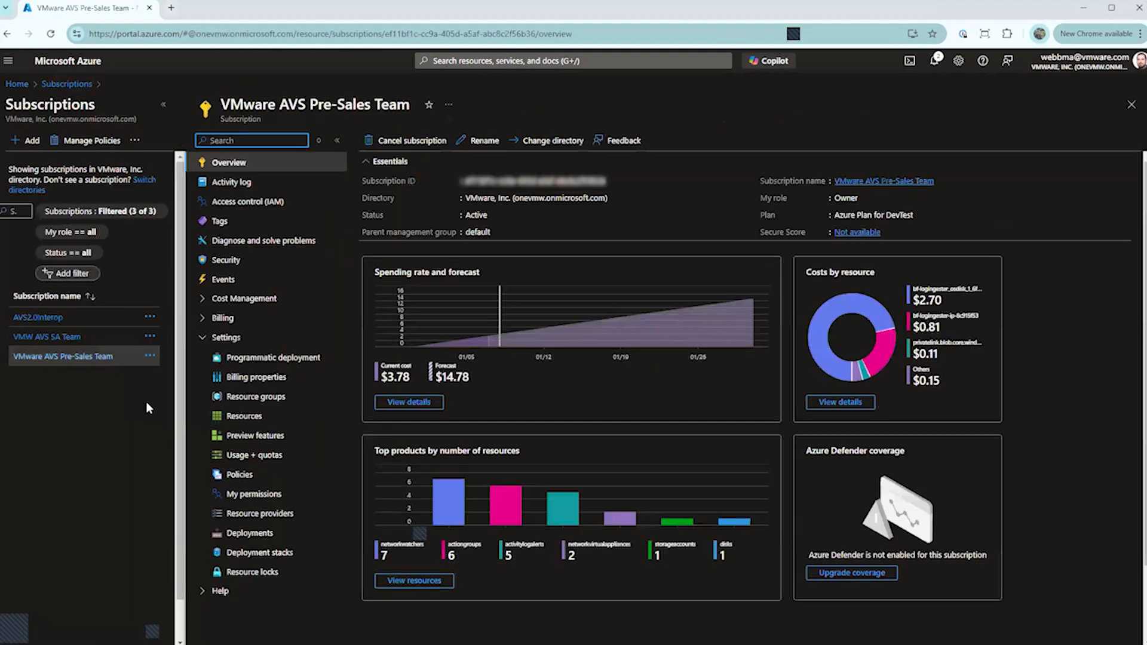
click(234, 203)
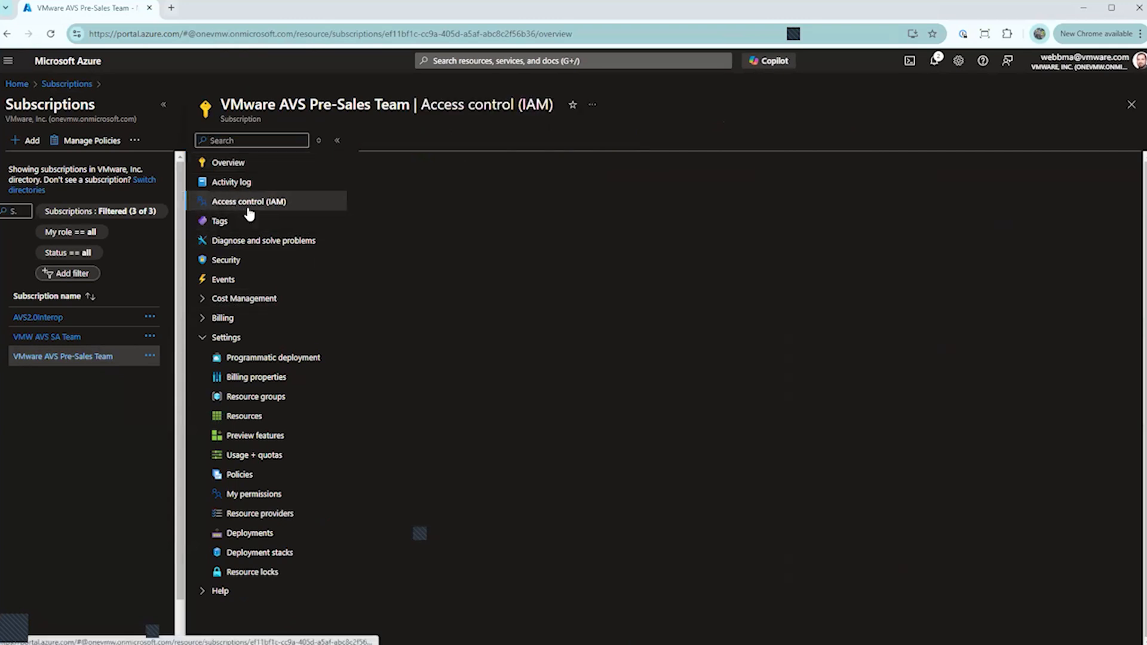
click(383, 141)
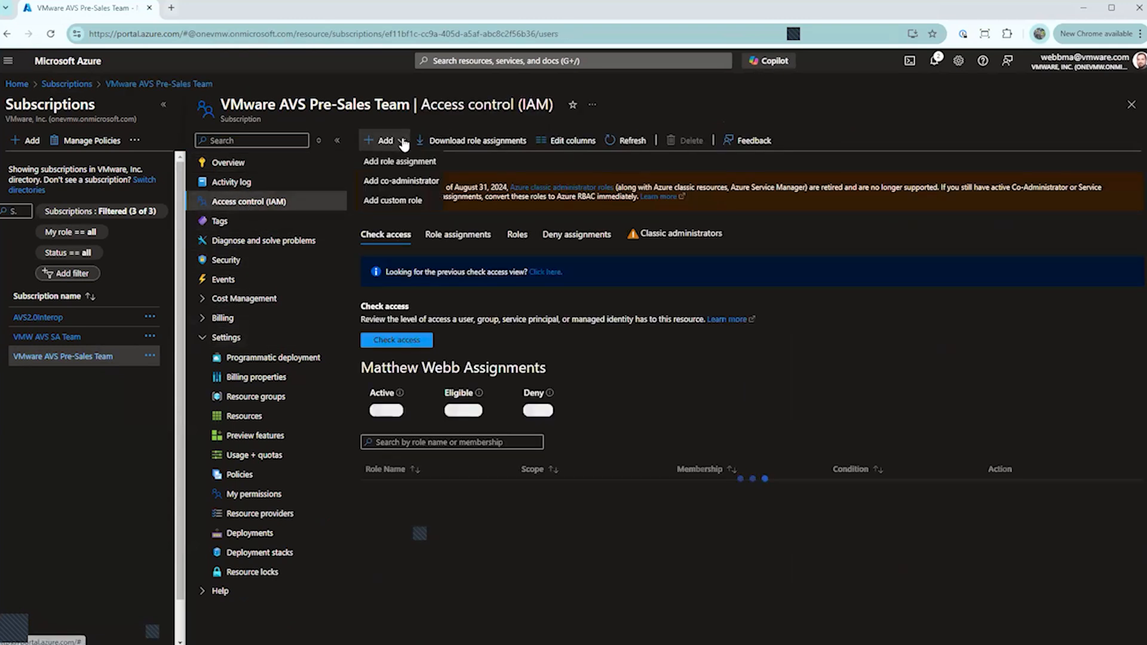
click(404, 163)
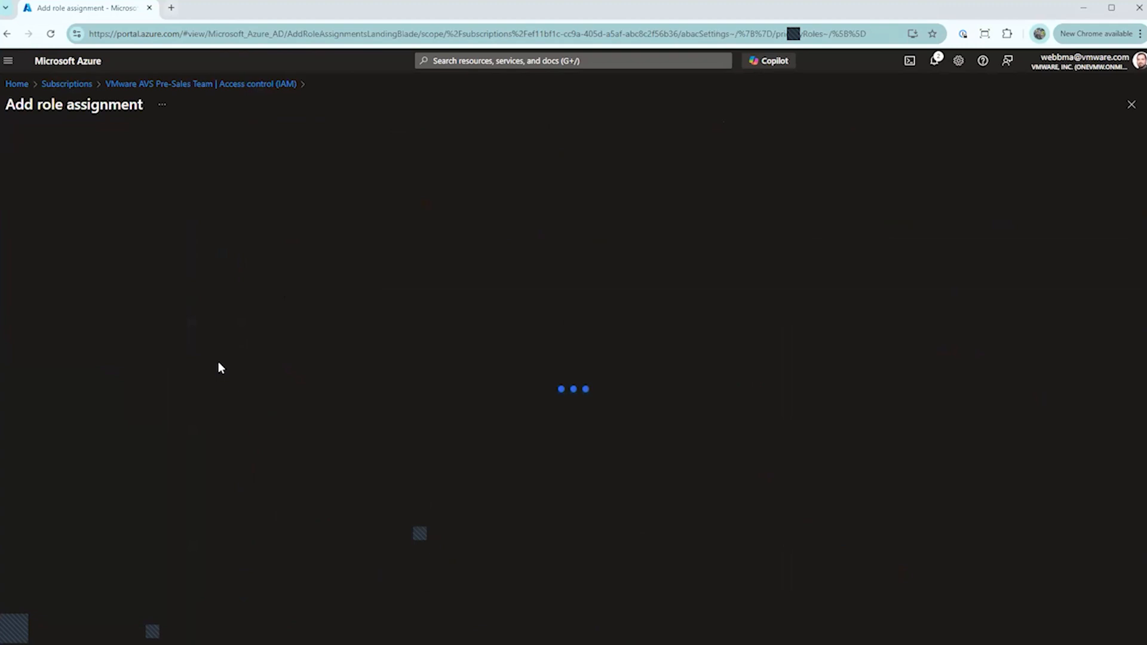
click(92, 255)
text(aria)
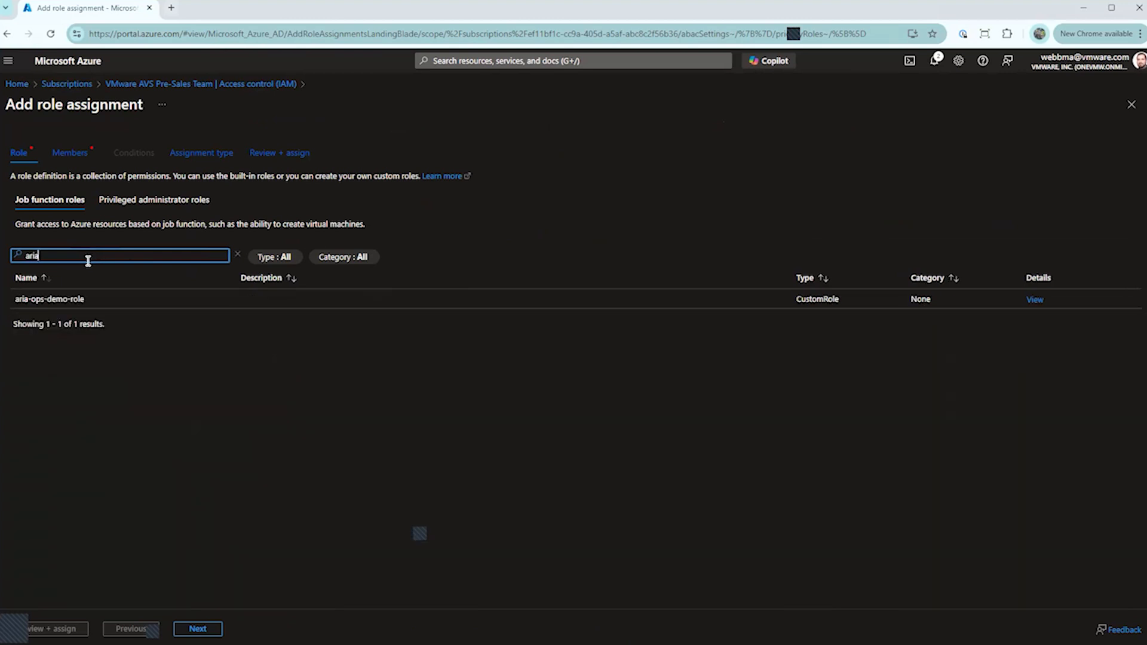
click(74, 299)
click(198, 629)
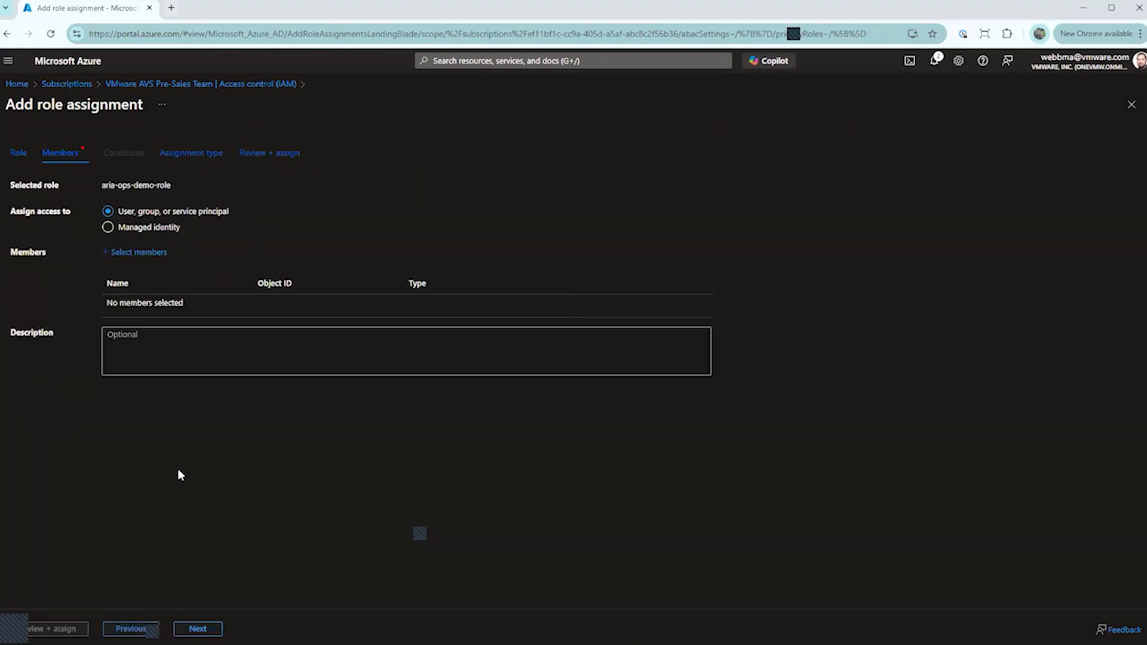
Add the Aria-Operations application as the role's member and submit the assignment with a permanent duration
click(120, 253)
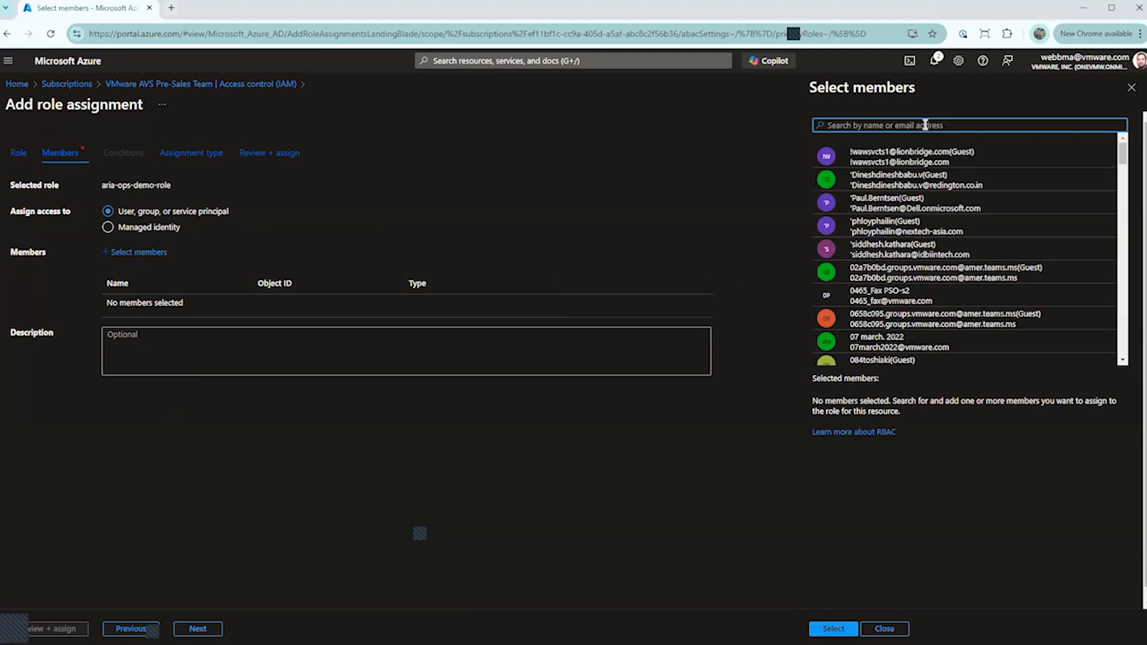
text(aria-op)
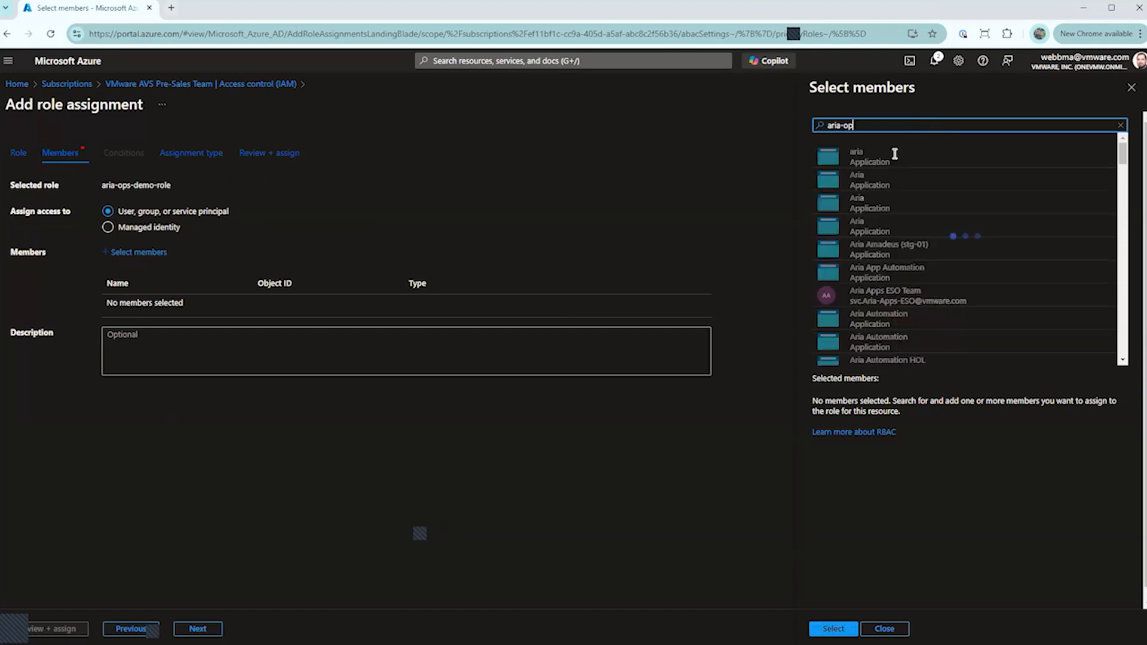
click(910, 155)
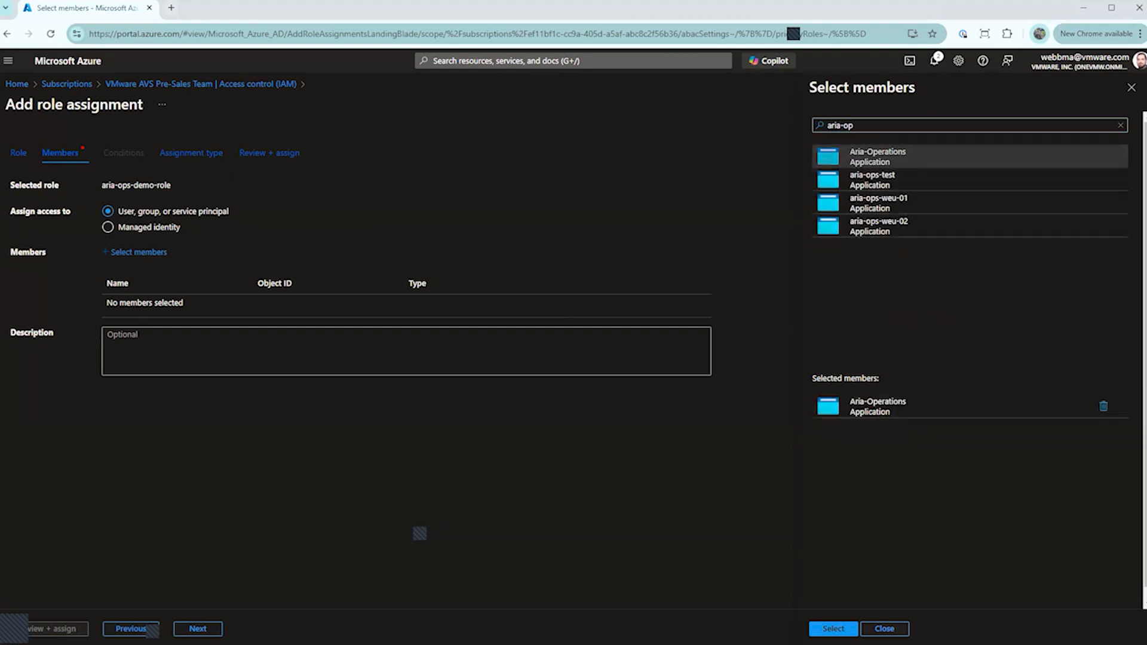
click(834, 629)
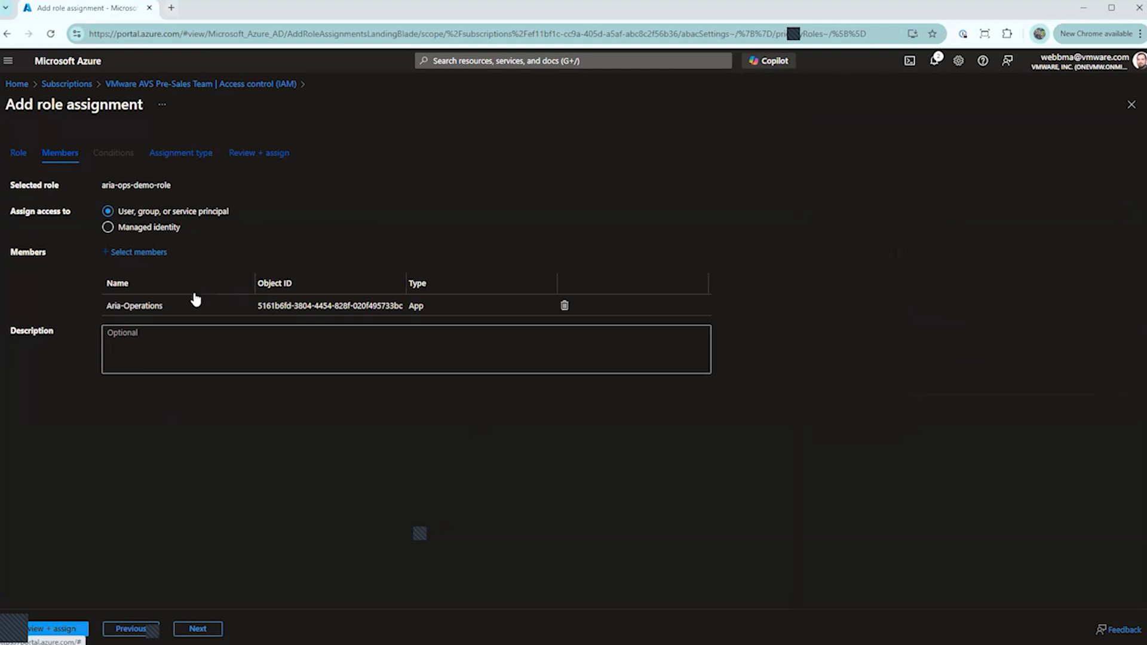
click(198, 629)
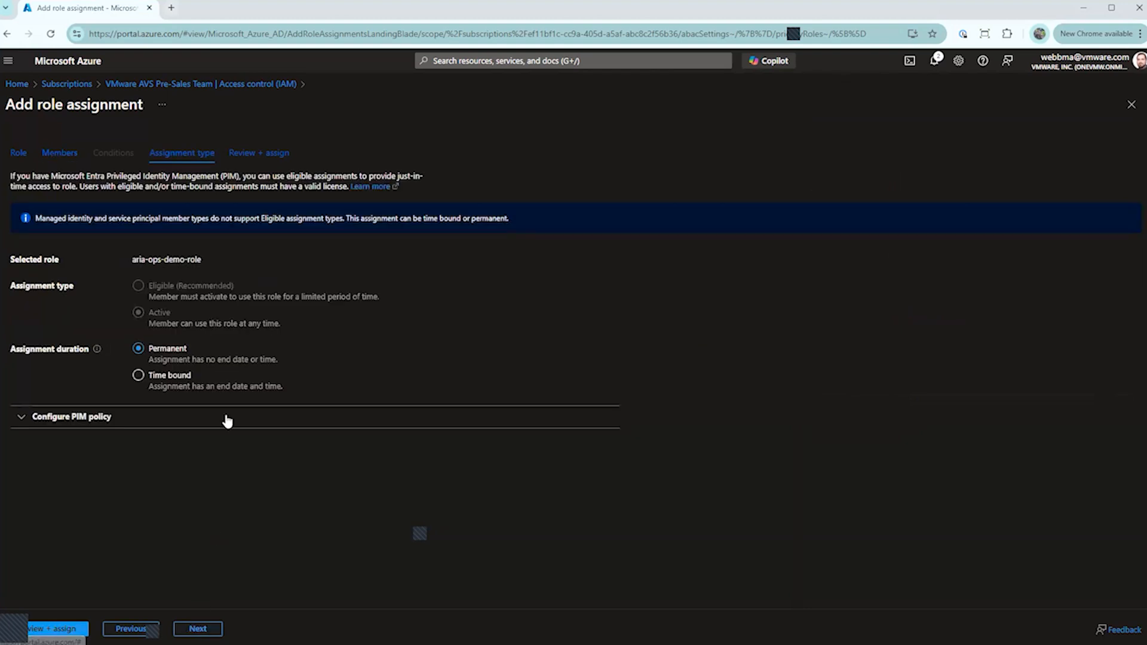
click(218, 626)
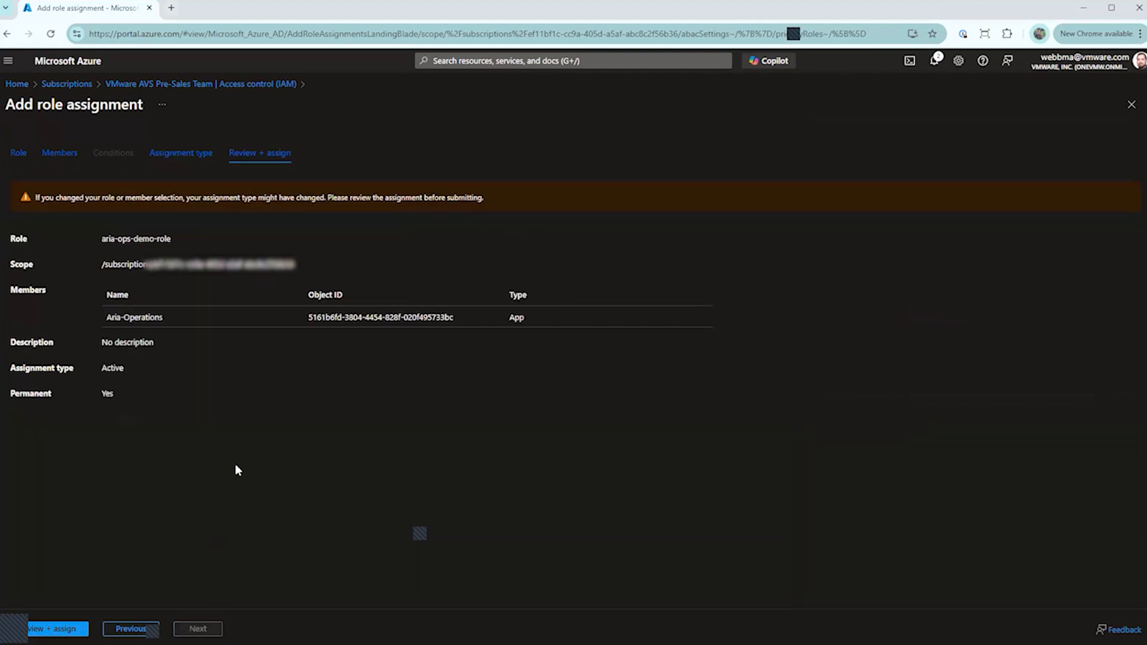
click(59, 629)
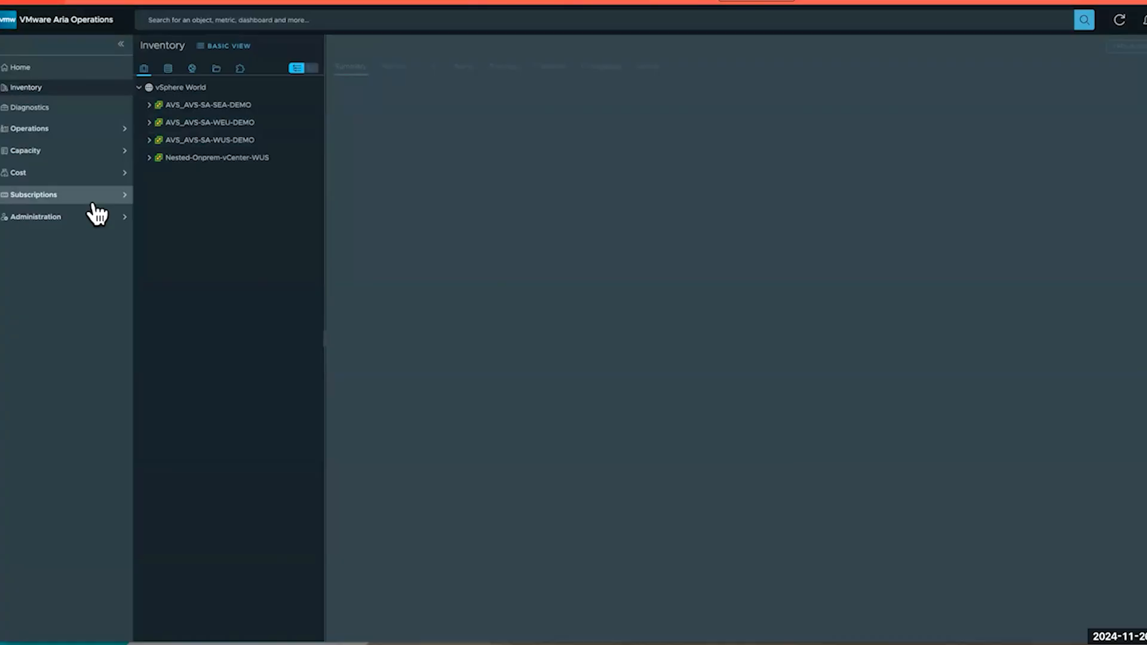
Switch to VMware Aria Operations and start a new Azure VMware Solution integration account named avs-integration-sub-VMW-AVS-SA-Team
click(86, 219)
click(45, 239)
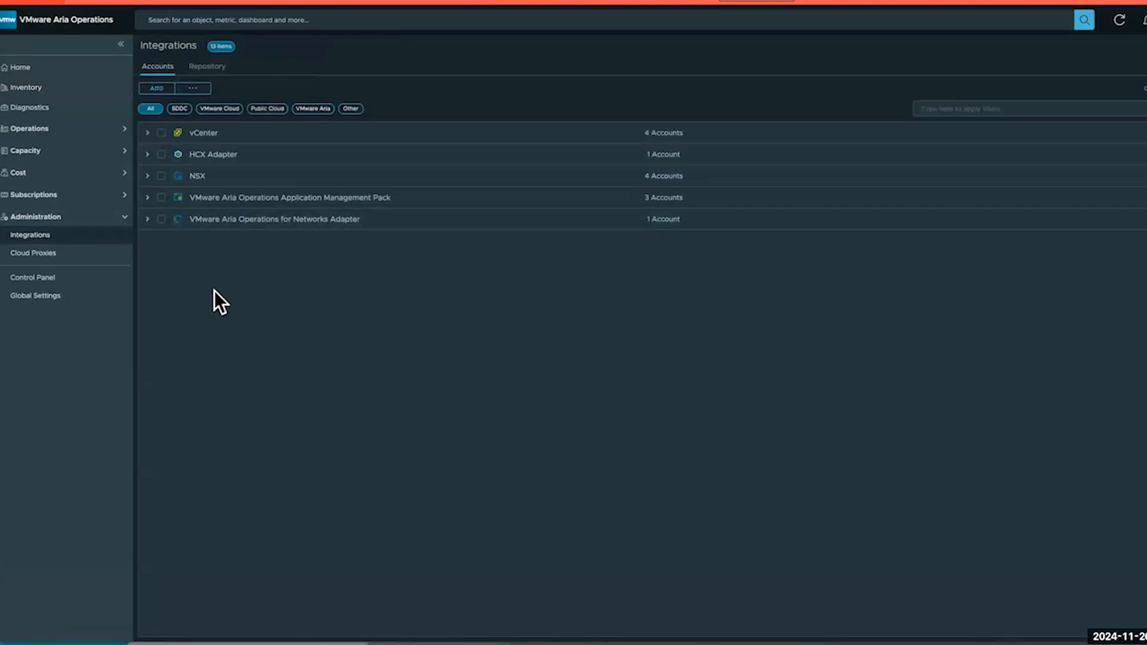
click(161, 91)
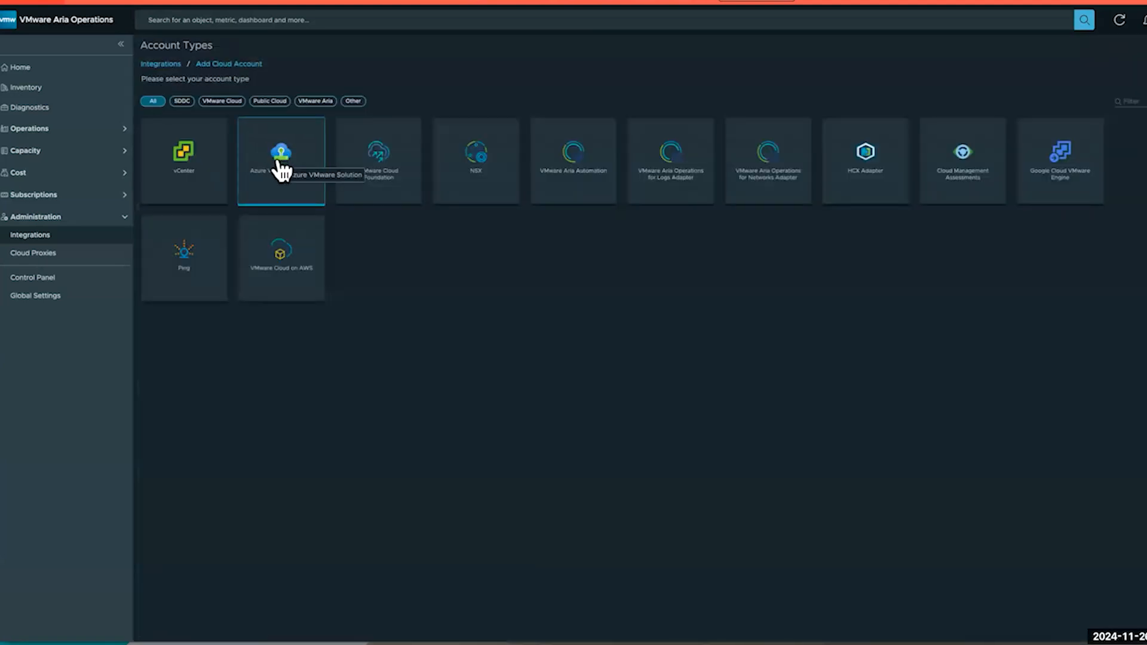
click(281, 170)
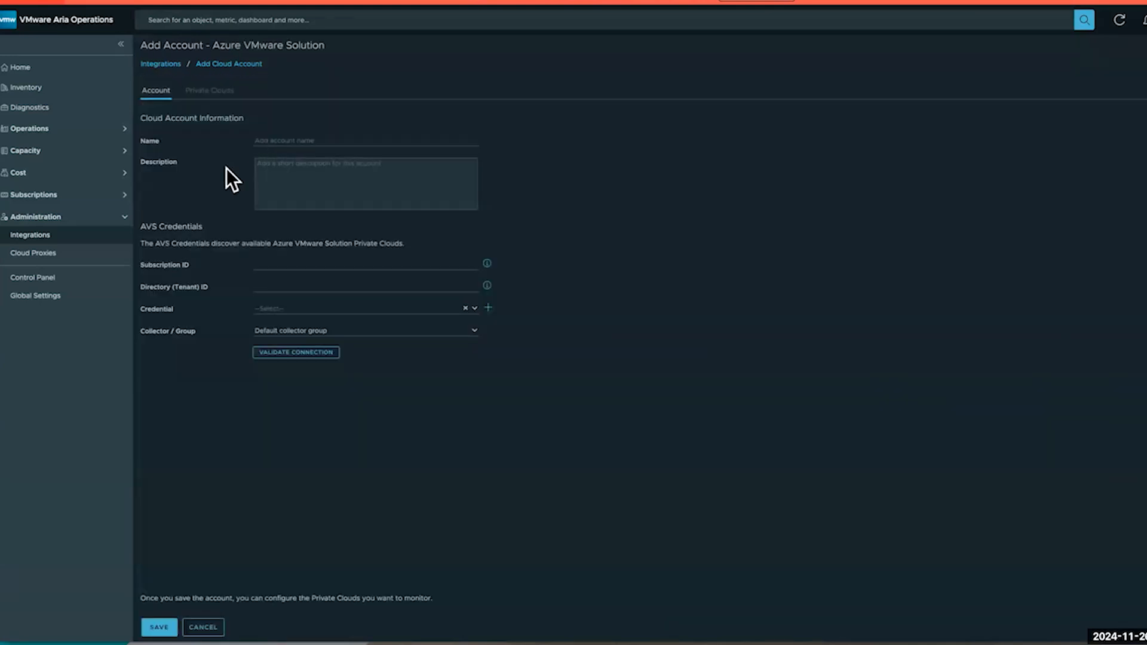
click(272, 140)
text(avs-integration-sub-VMW-AVS-SA-Team)
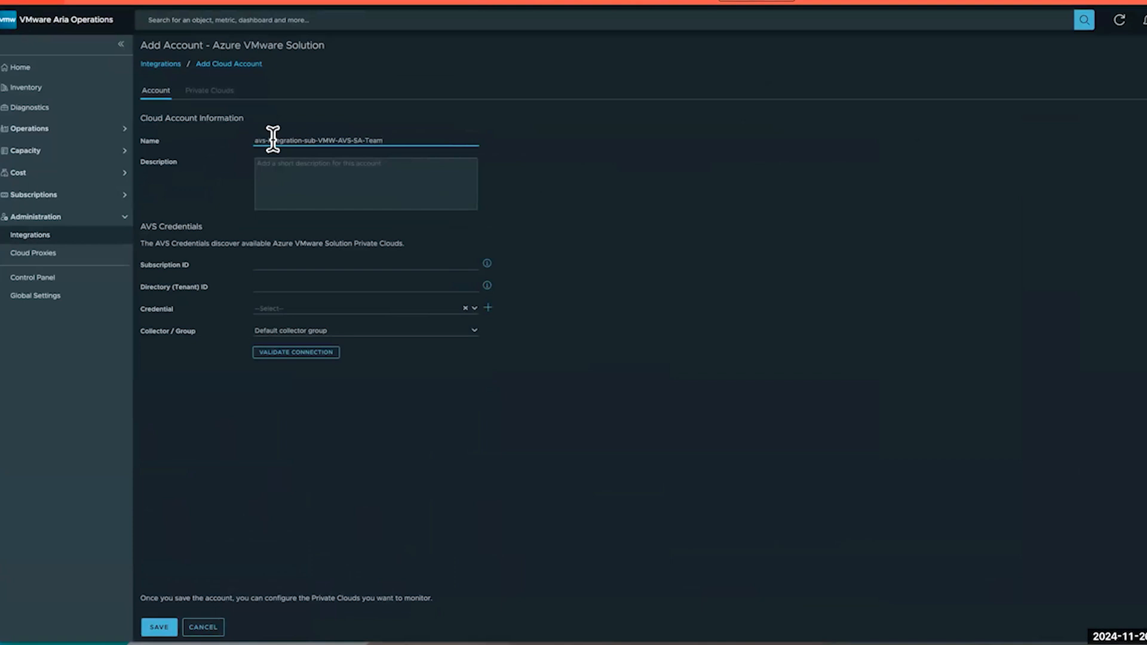
Paste the Azure subscription ID and the directory (tenant) ID into the account's AVS credentials
click(301, 262)
right_click(302, 259)
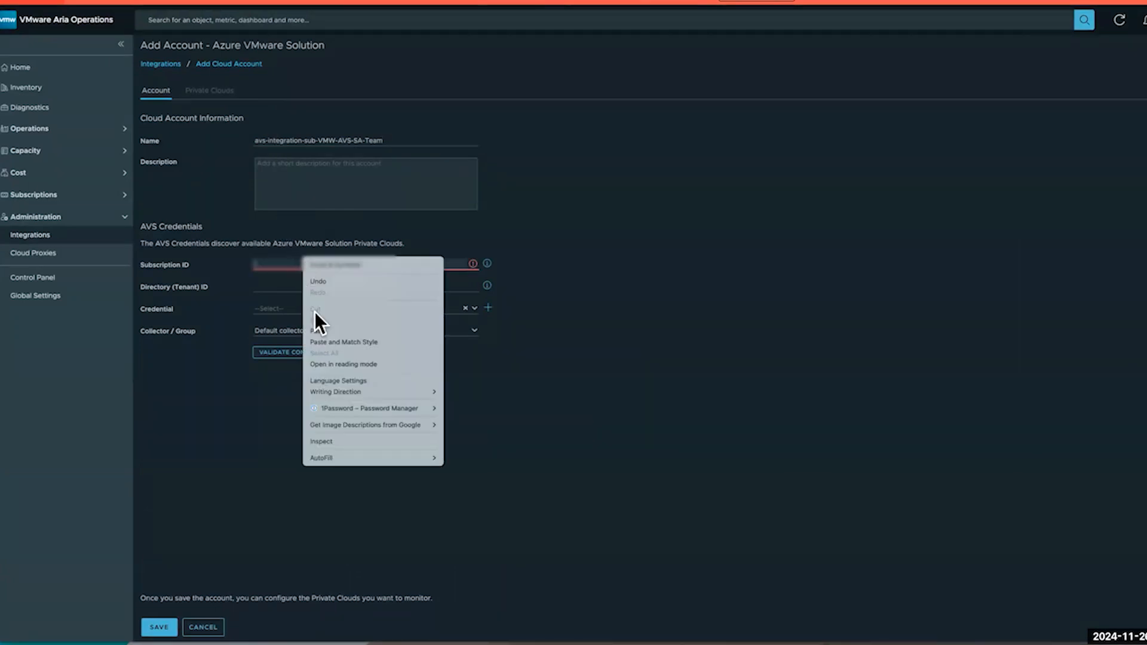
click(318, 331)
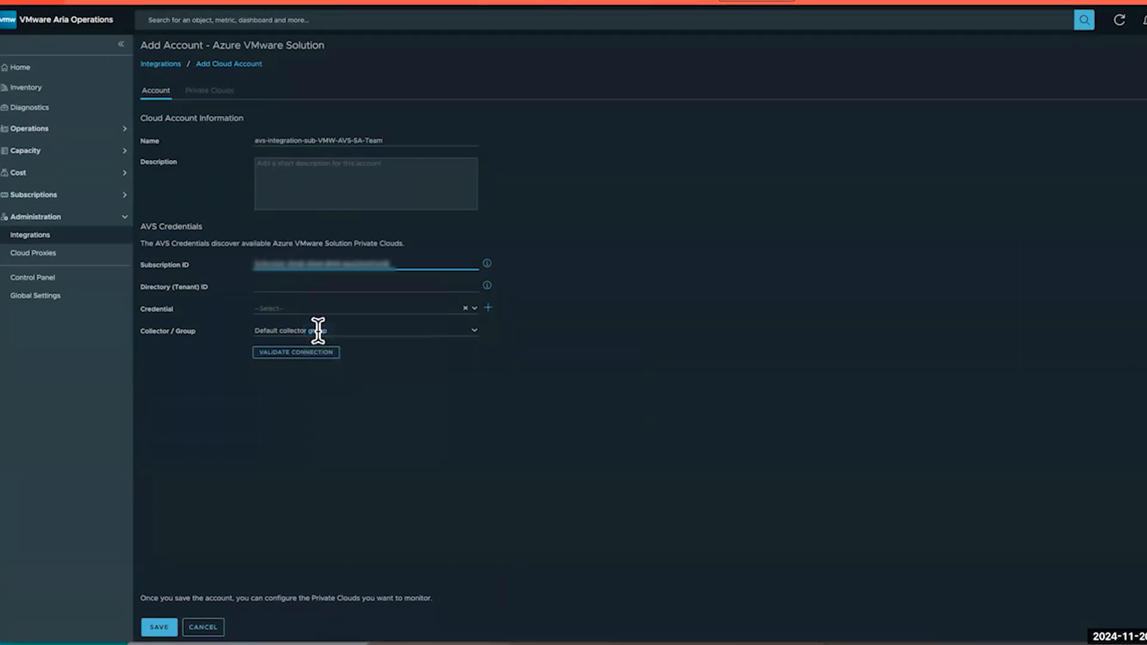
click(263, 287)
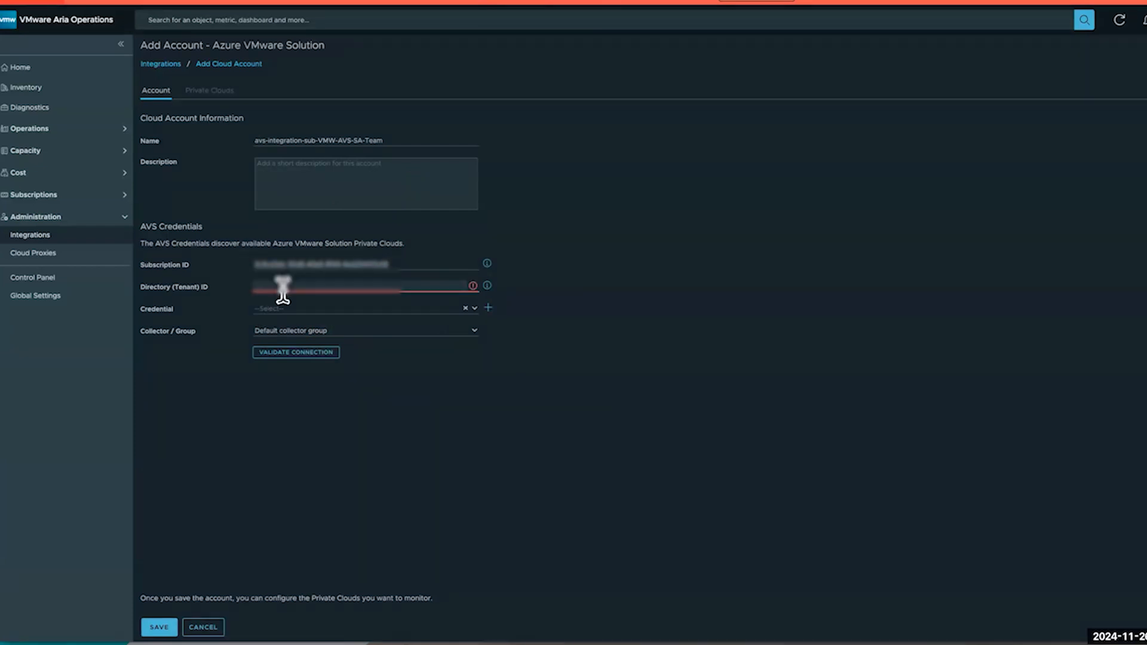
right_click(275, 282)
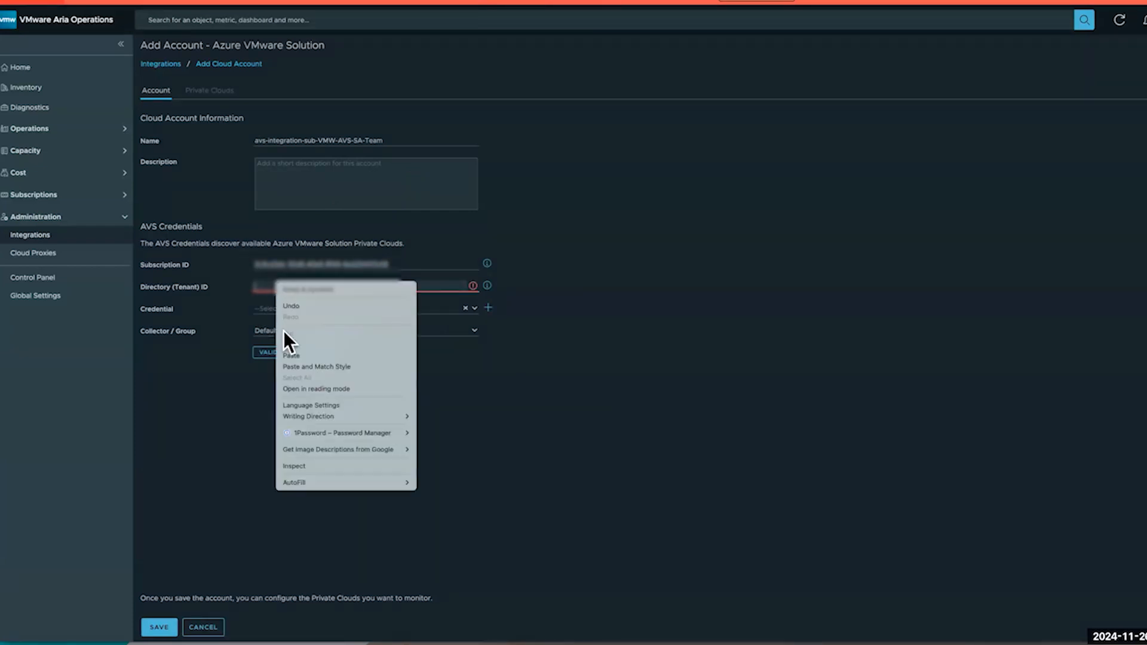
click(291, 356)
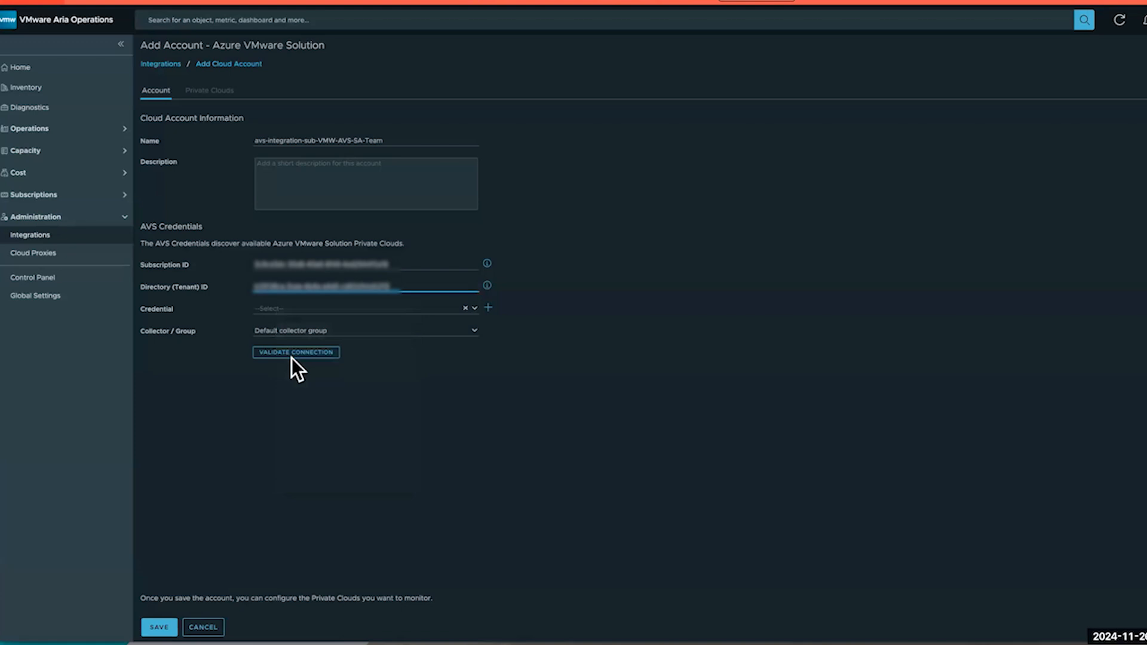
click(292, 354)
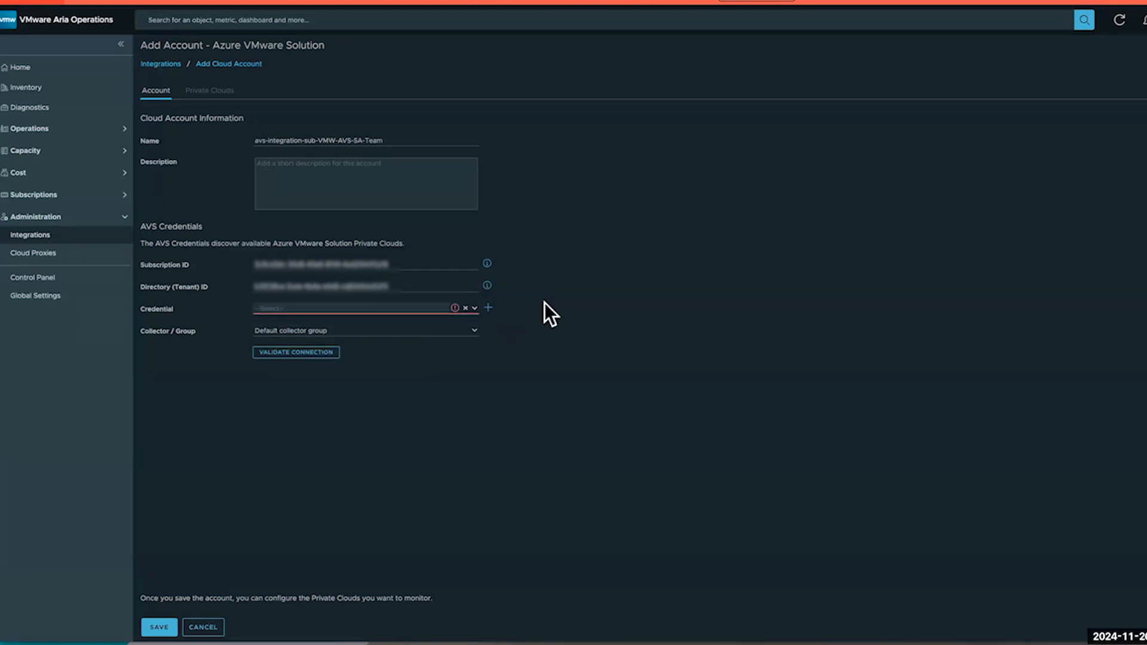
Create the credential "Client Secret for Aria Operations Integration - VMW AVS SA Team" with the copied application (client) ID and client secret
click(488, 308)
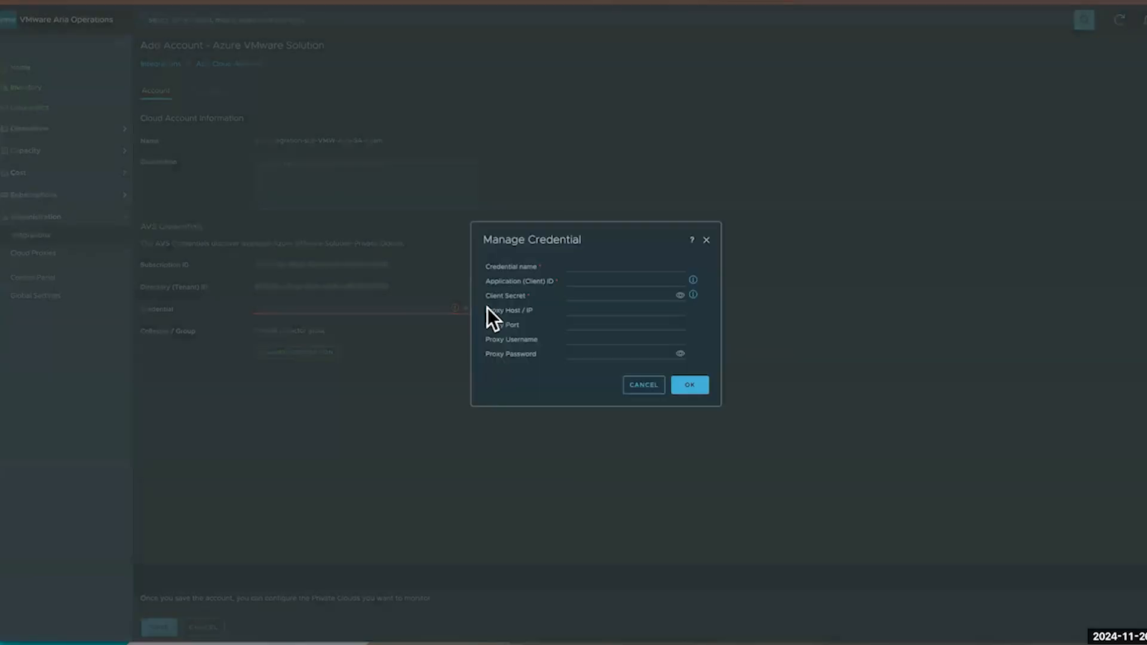
text(Client Secret for Aria Operations)
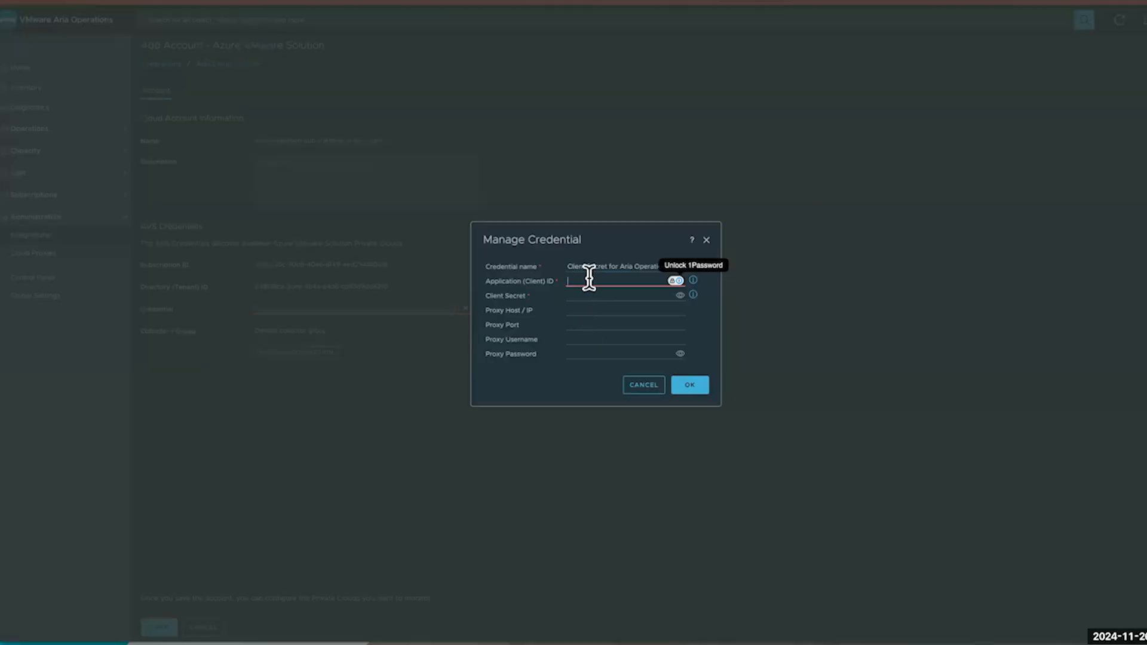
right_click(585, 279)
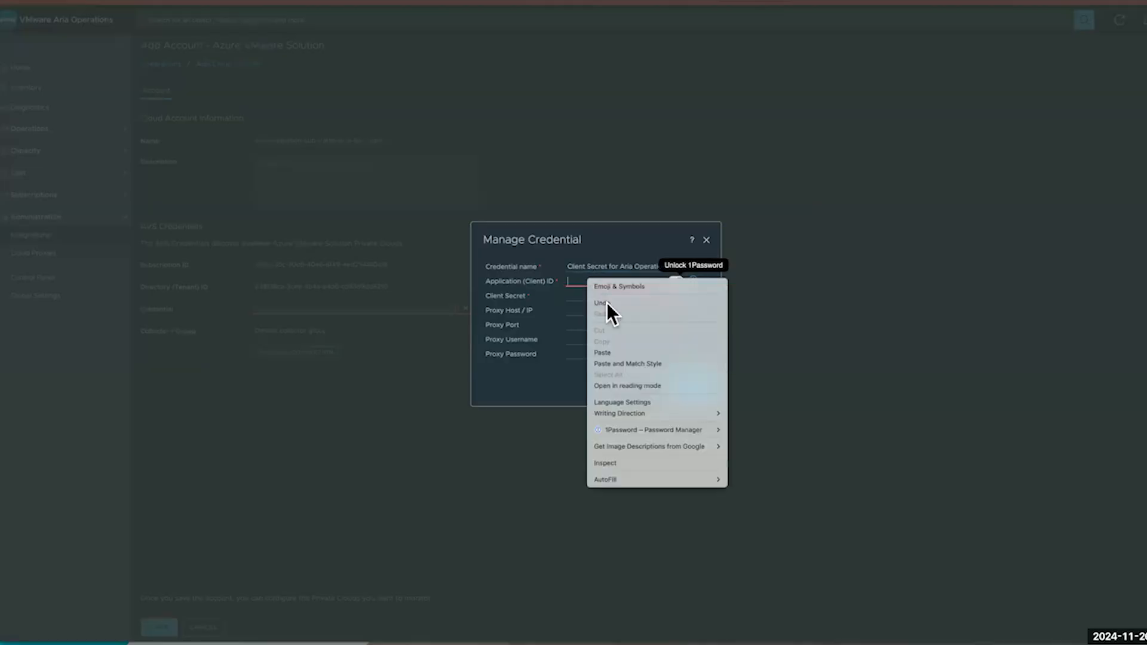
click(609, 352)
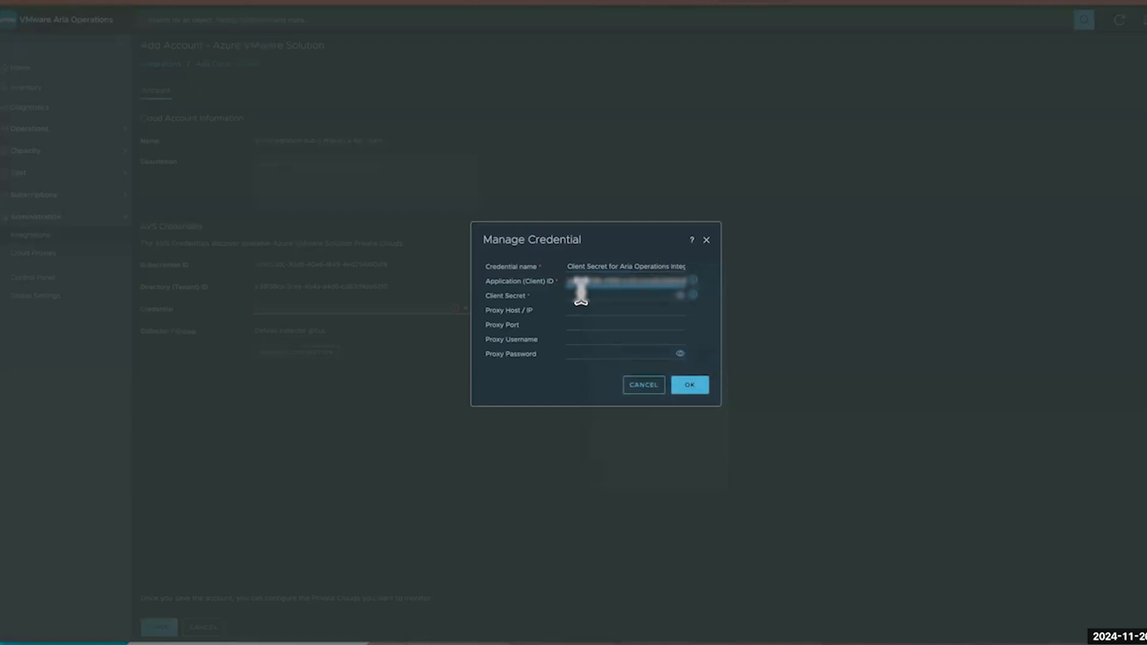
right_click(581, 292)
click(588, 371)
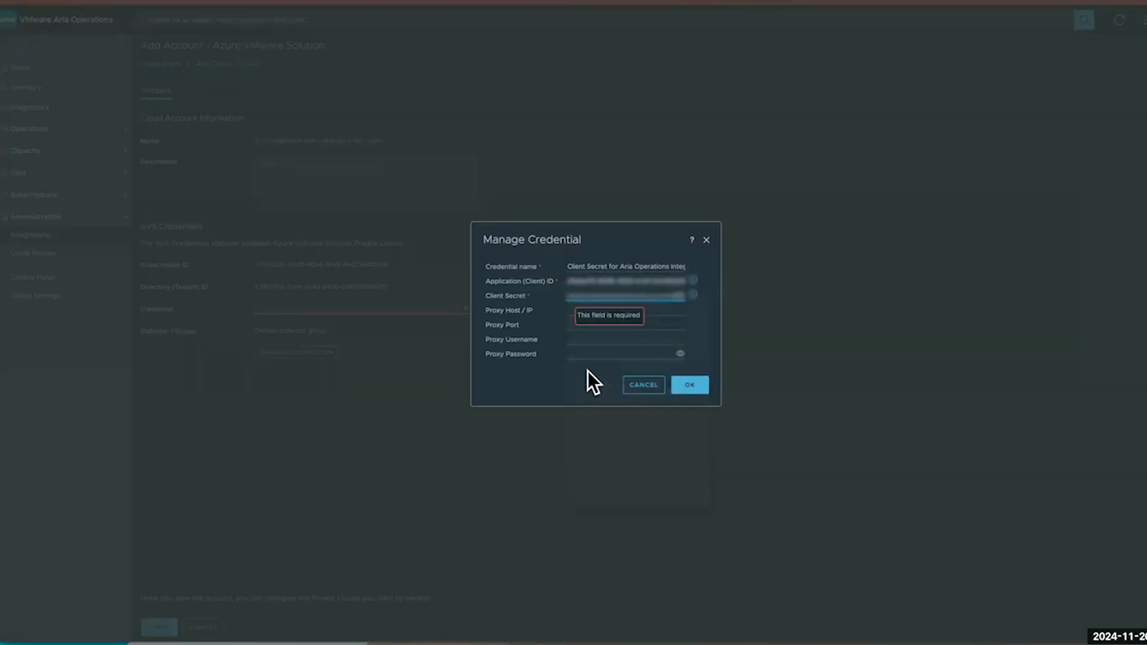
click(680, 296)
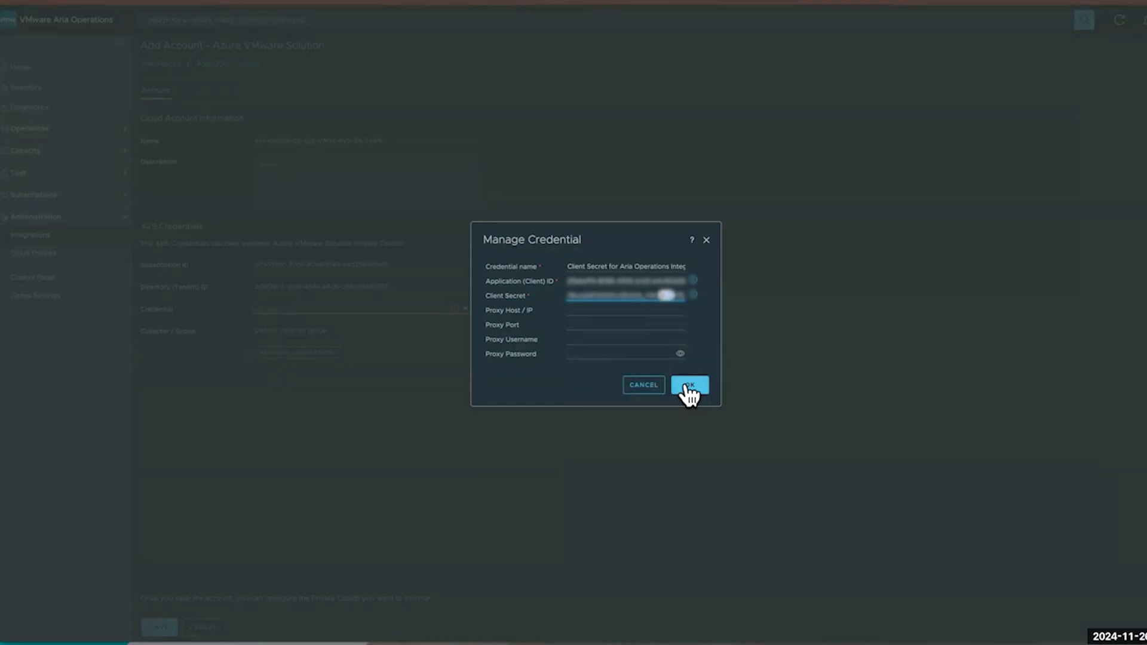
click(688, 386)
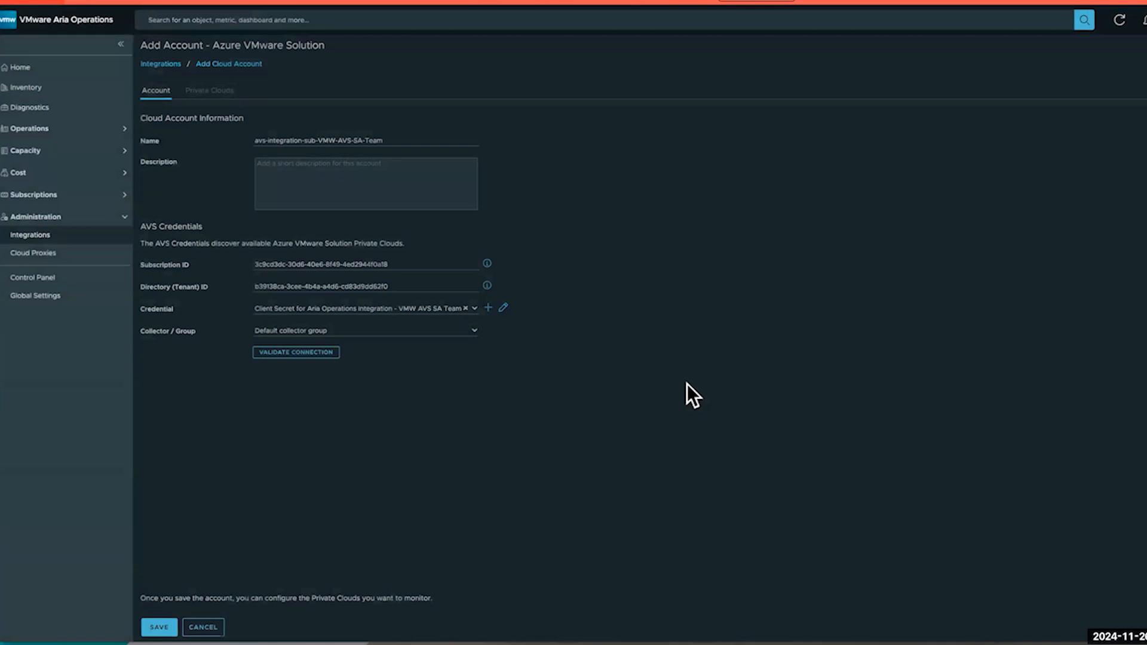
Validate the account's connection with the default collector group and save the account to configure its private clouds
click(311, 352)
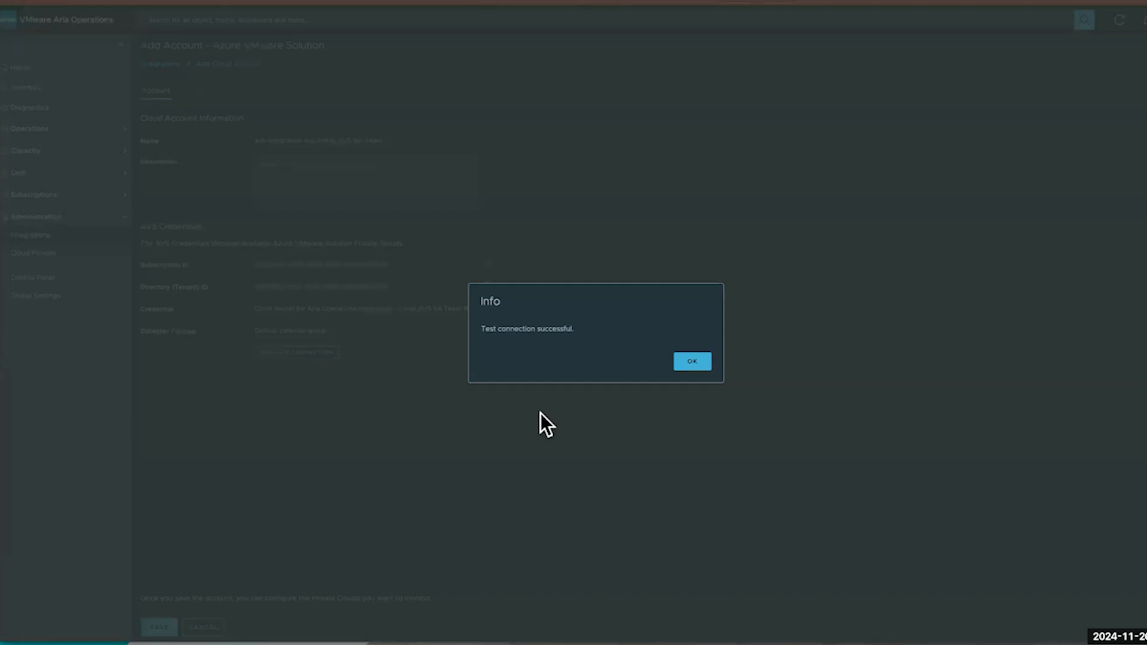
click(687, 363)
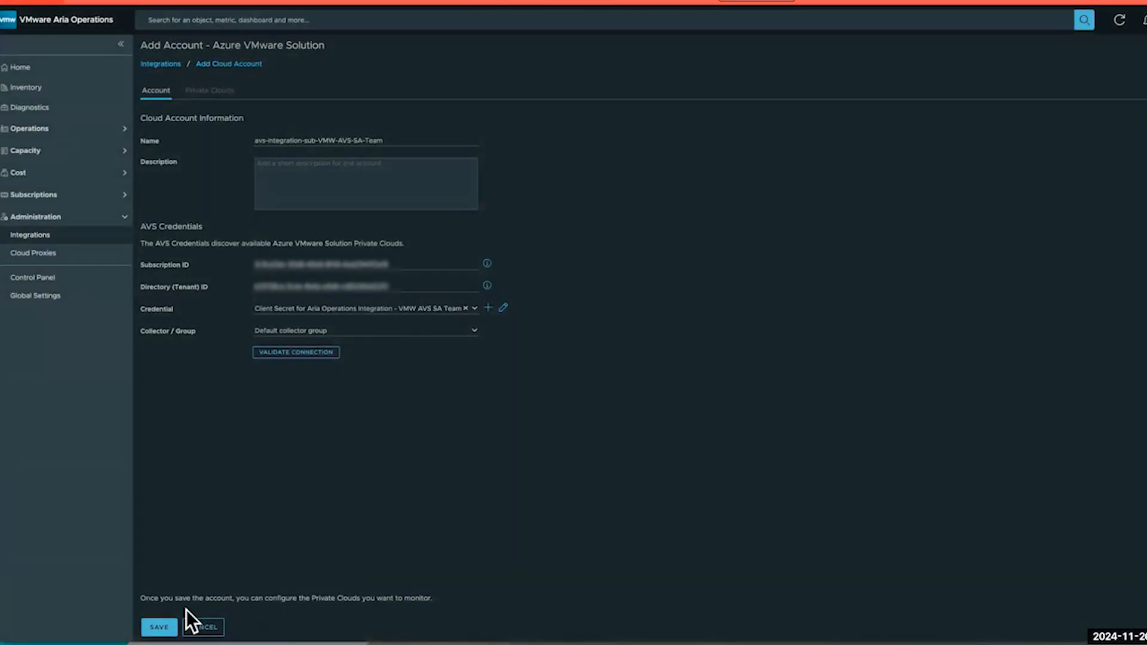
click(157, 624)
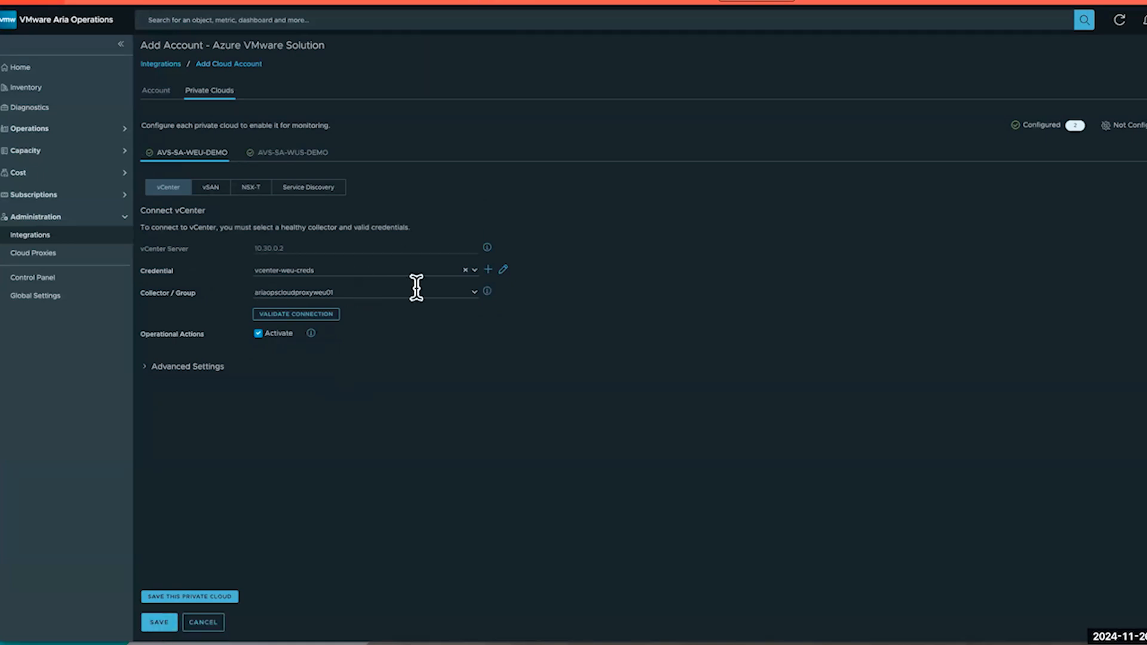
Review the private cloud settings, save the AVS-SA-WUS-DEMO private cloud with Service Discovery deactivated, and save the whole integration account
click(503, 270)
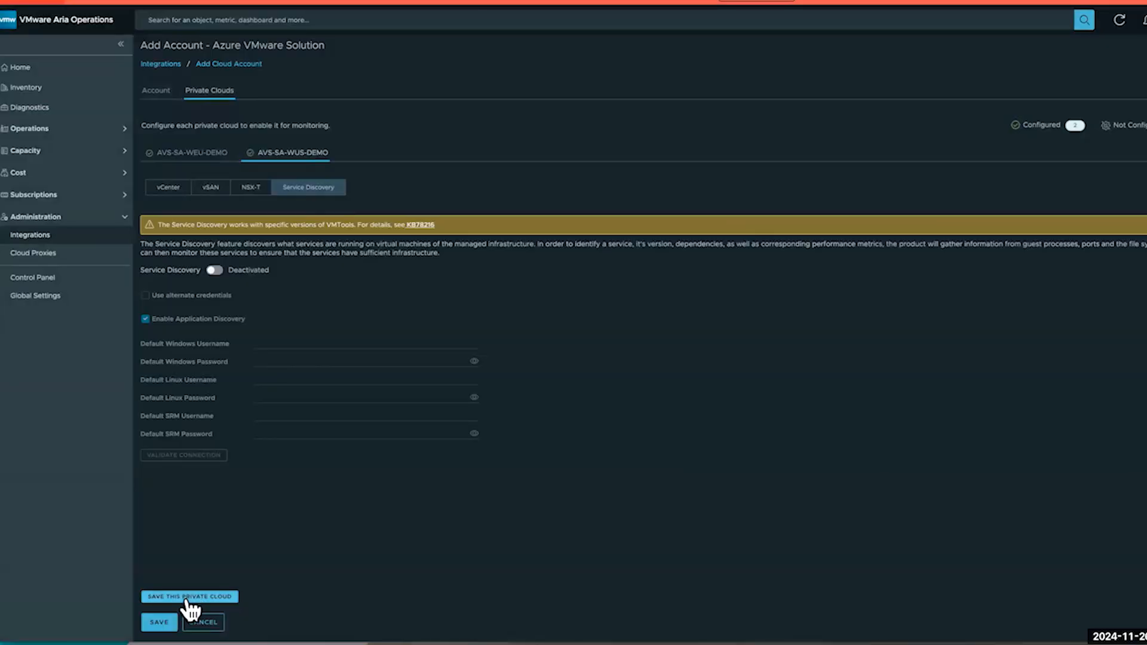
click(187, 597)
click(158, 623)
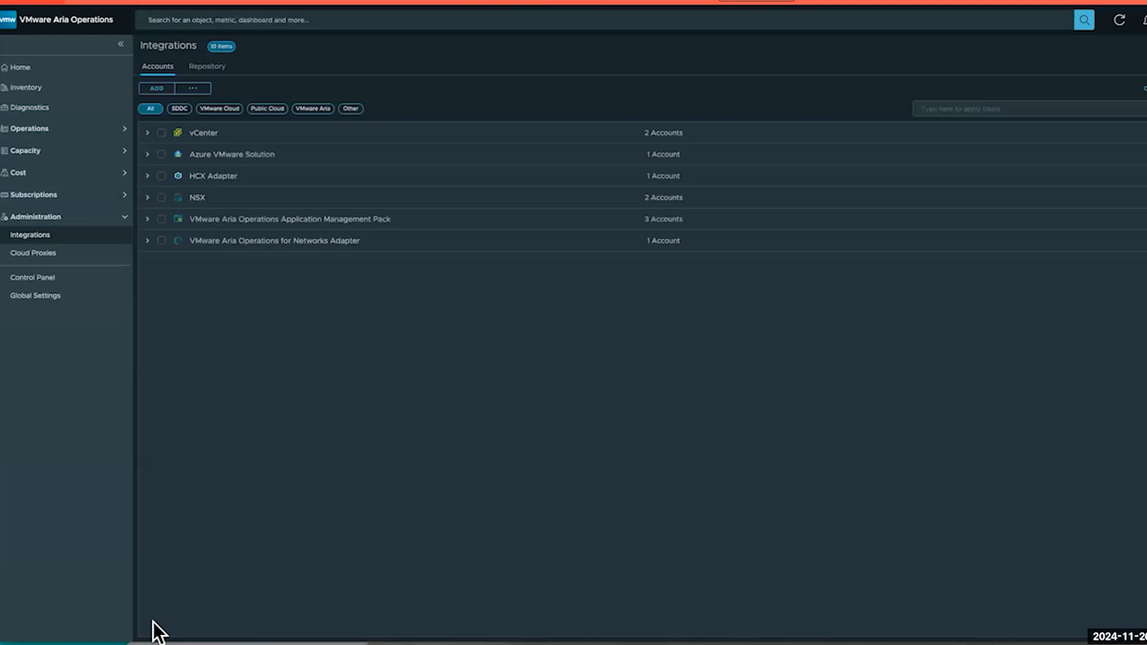
Expand the Azure VMware Solution account avs-integration-sub-VMW-AVS-SA-Team down to AVS-SA-WEU-DEMO's components to check their status
click(147, 154)
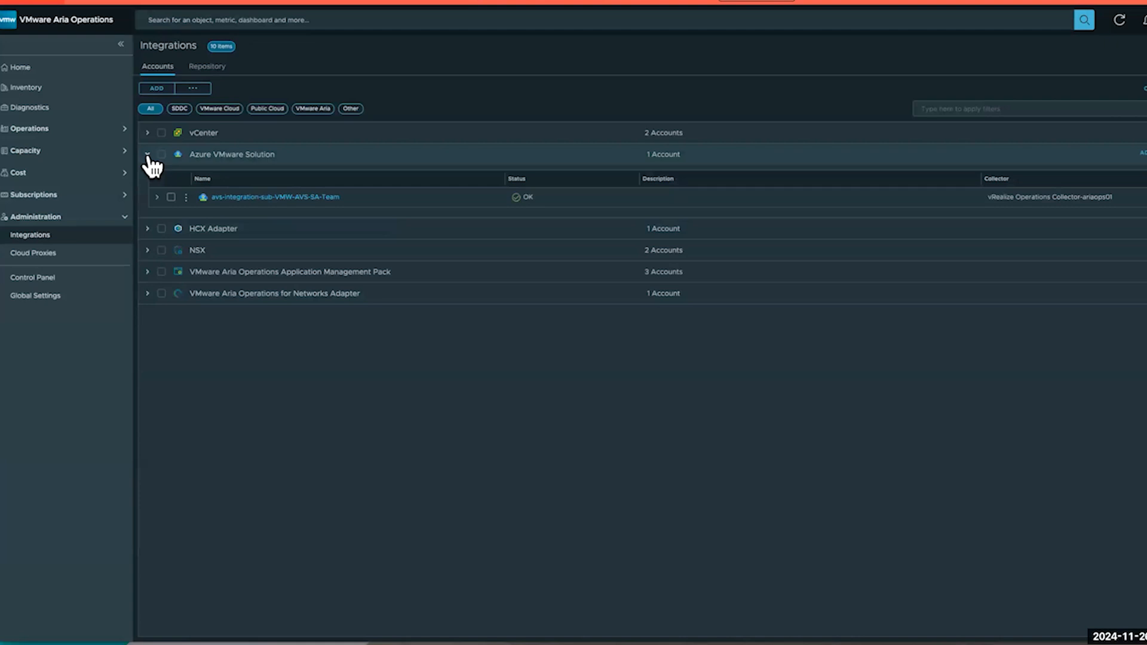
click(157, 197)
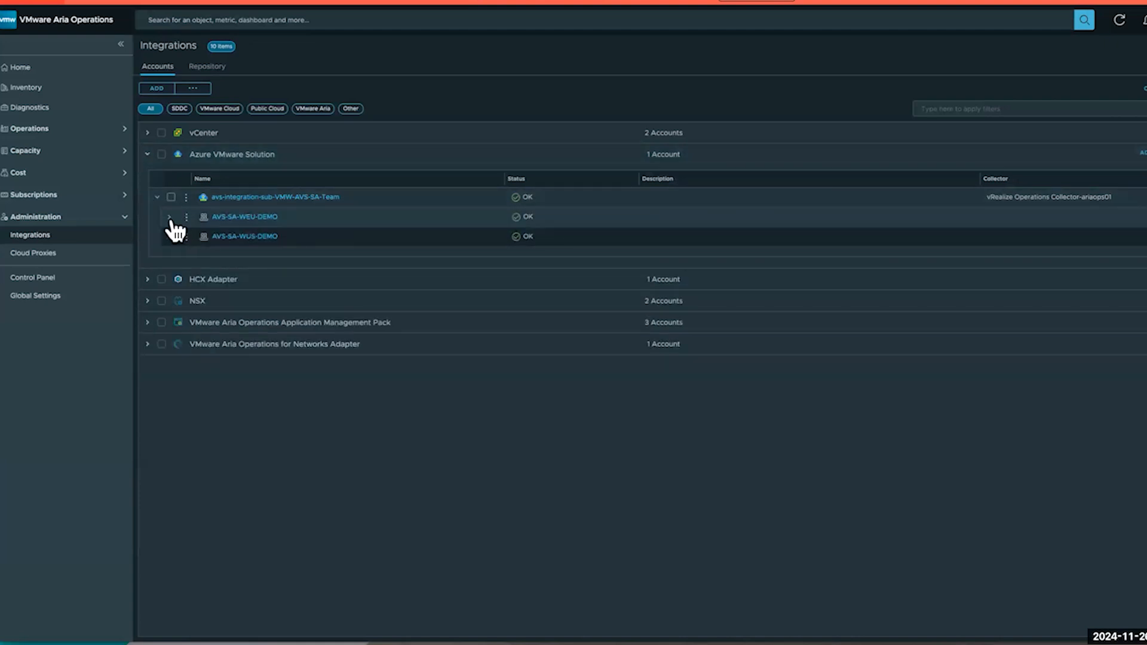
click(169, 216)
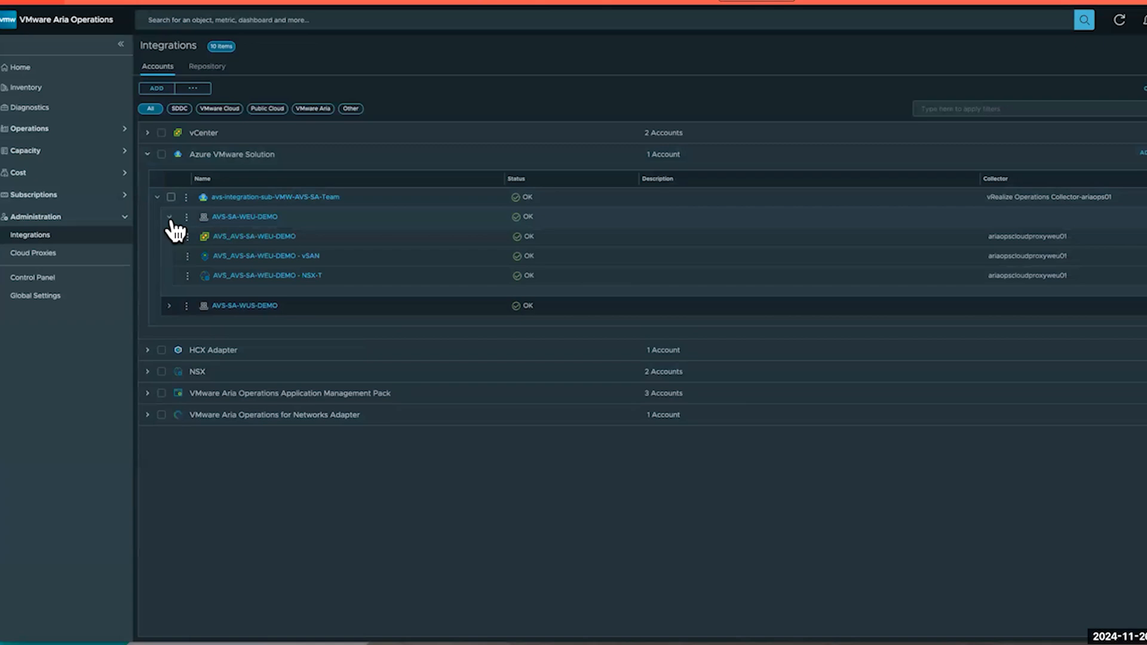